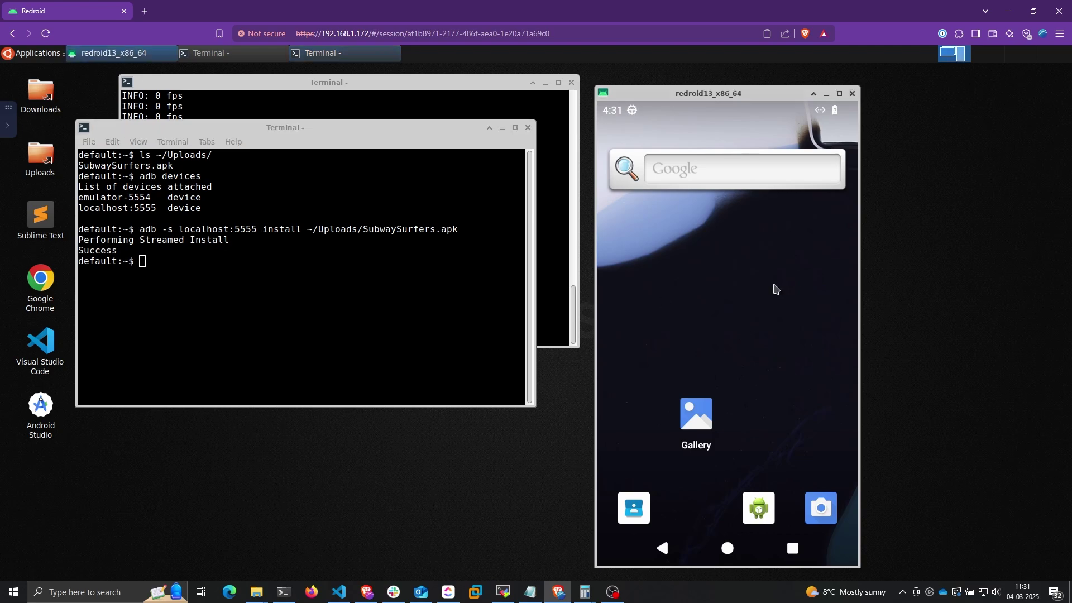
- Launch Subway Surfers from the app drawer and get past the viewing, age and ad prompts
{"action": "left_click_drag", "start_coordinate": [779, 436], "coordinate": [783, 223]}
{"action": "left_click", "coordinate": [638, 382]}
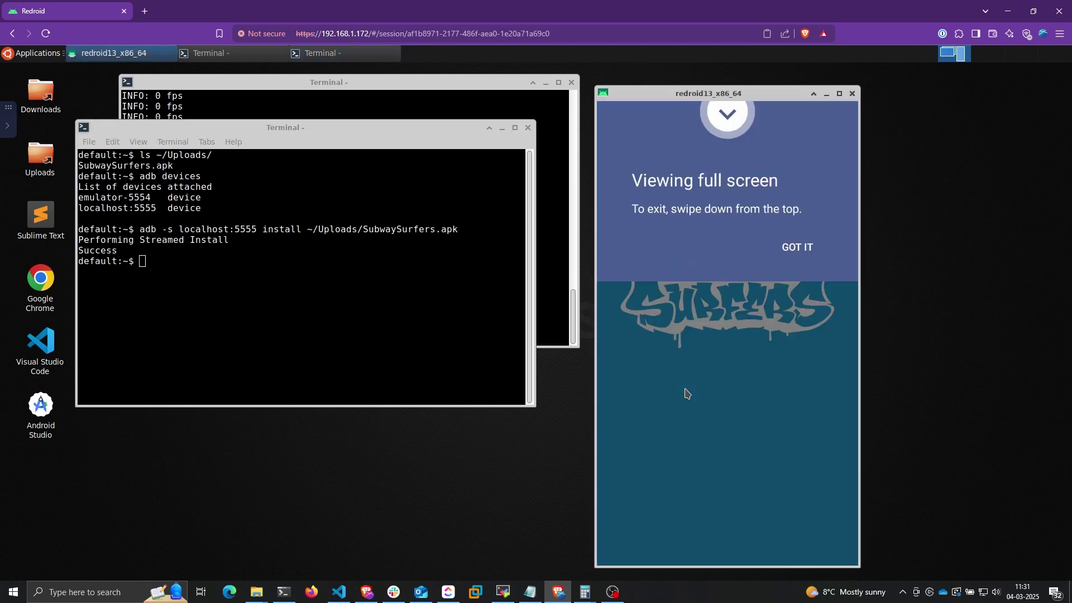
{"action": "left_click", "coordinate": [771, 241]}
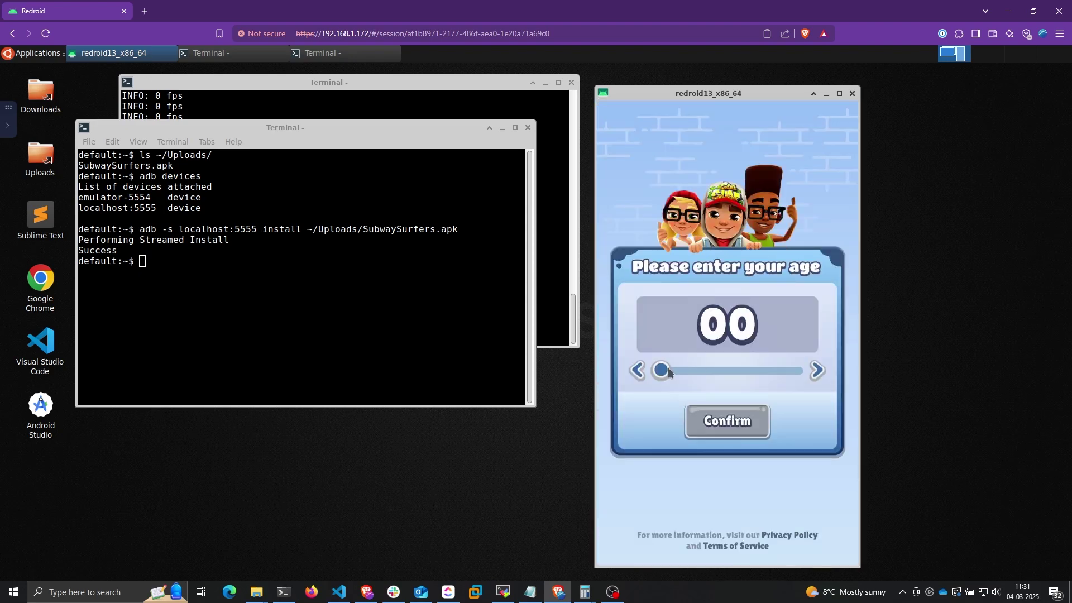
{"action": "left_click_drag", "start_coordinate": [668, 368], "coordinate": [726, 372]}
{"action": "left_click", "coordinate": [739, 410]}
{"action": "left_click", "coordinate": [733, 442]}
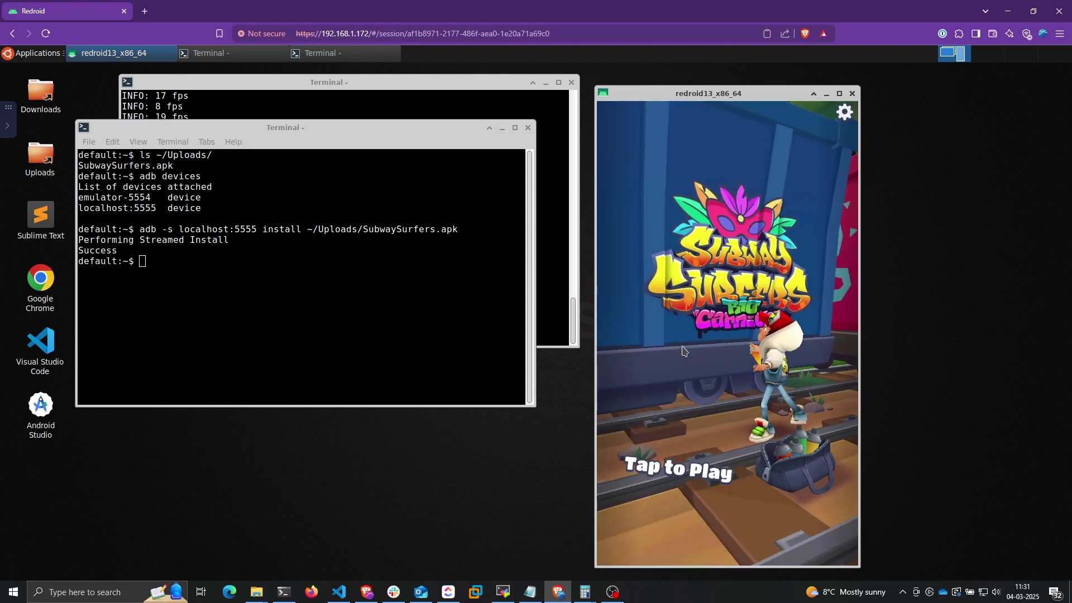
- Start a run, jump and steer past obstacles, then pause the game
{"action": "left_click", "coordinate": [698, 364]}
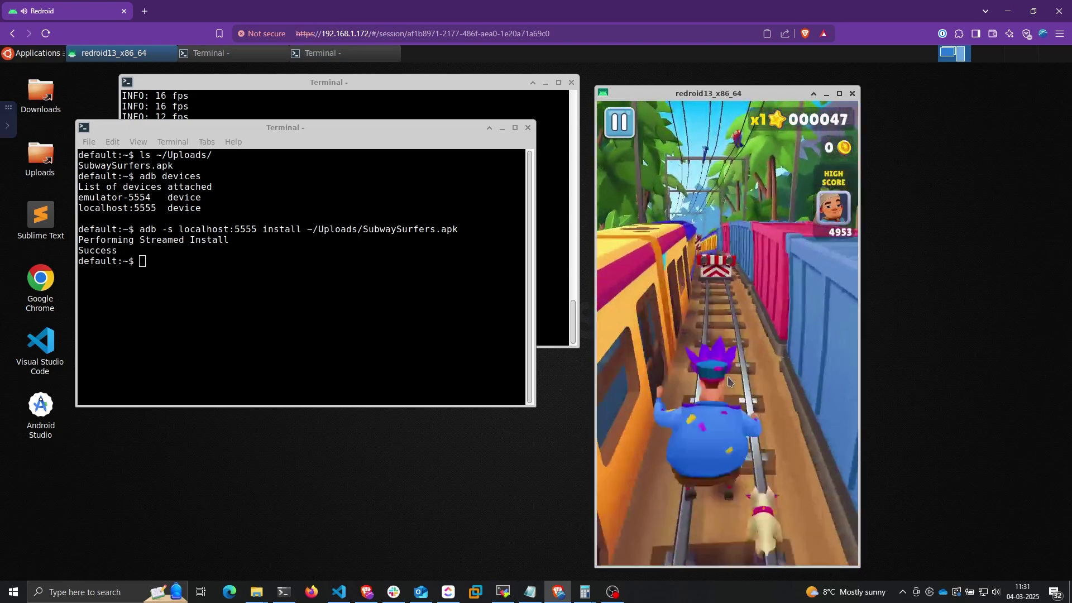
{"action": "left_click_drag", "start_coordinate": [764, 259], "coordinate": [762, 193]}
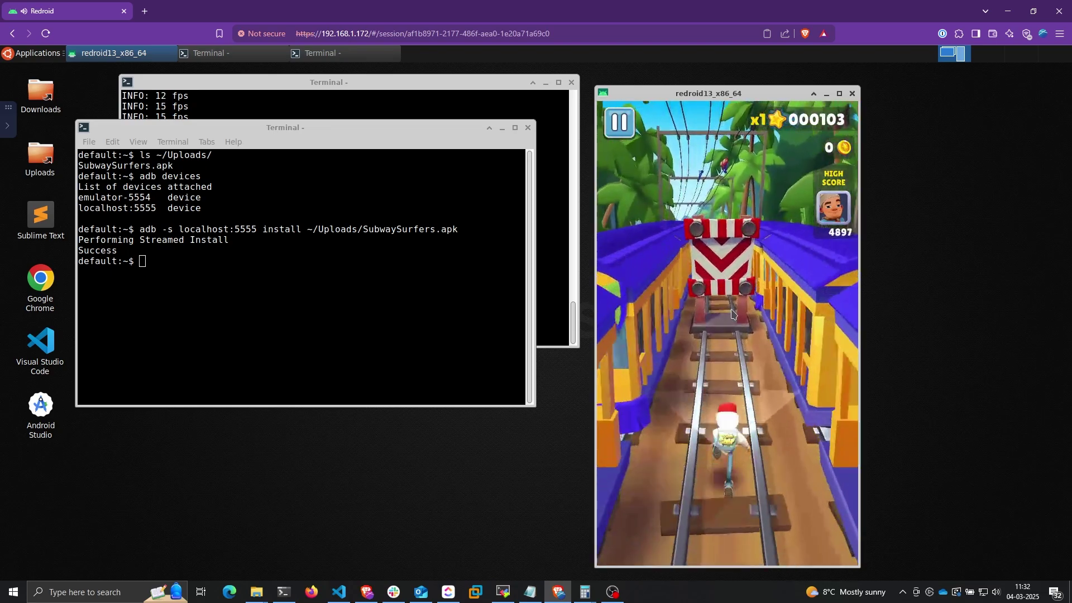
{"action": "mouse_move", "coordinate": [727, 365]}
{"action": "left_mouse_down"}
{"action": "mouse_move", "coordinate": [729, 423]}
{"action": "mouse_move", "coordinate": [722, 356]}
{"action": "left_mouse_up"}
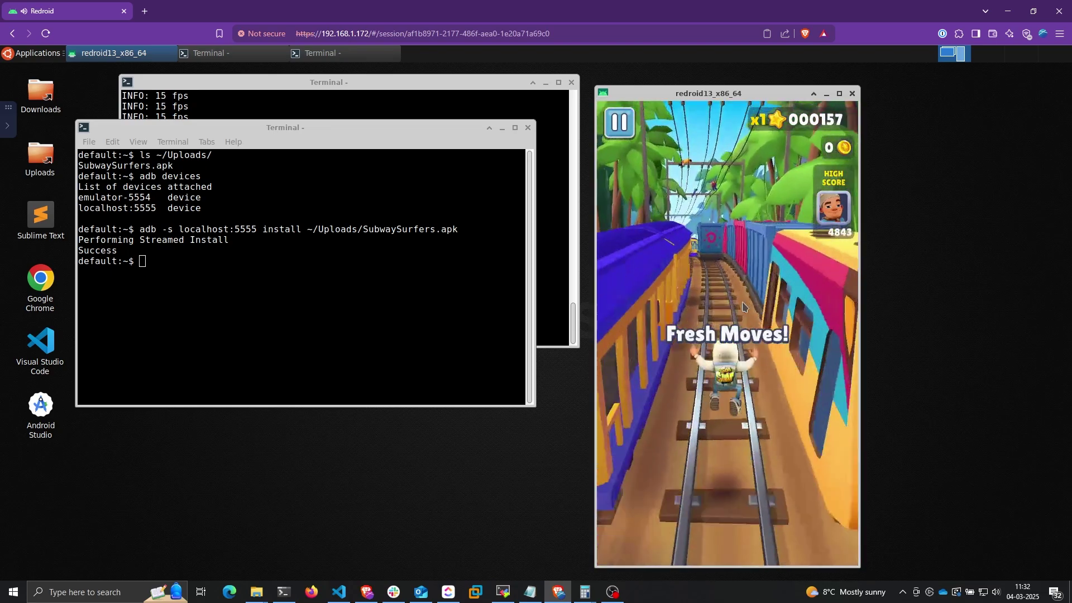
{"action": "left_click", "coordinate": [620, 122]}
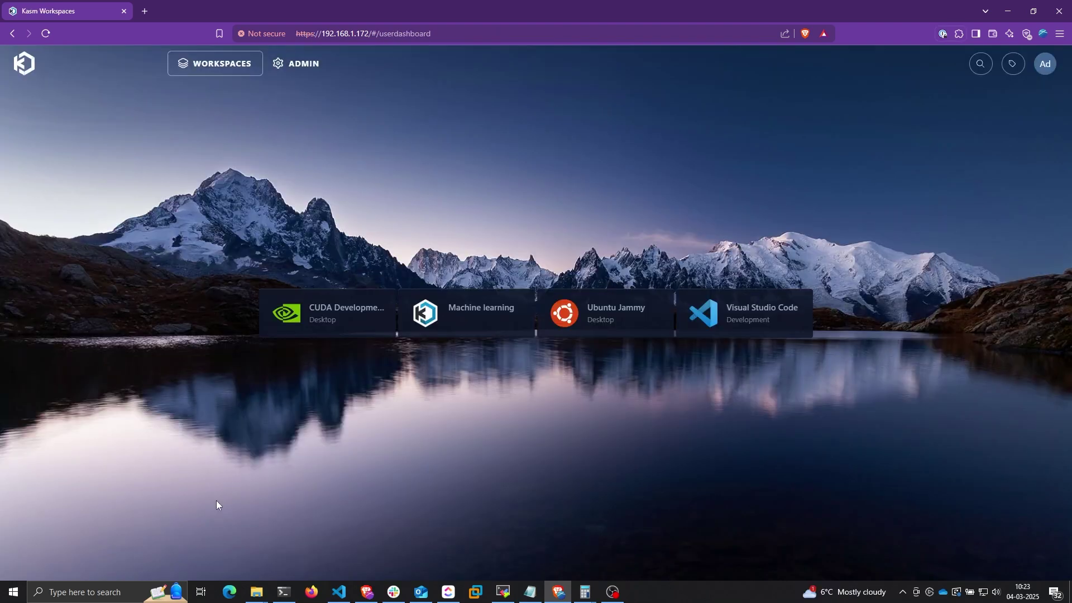
- Install a rolling release of Redroid from the Workspace Registry, then return to Workspaces
{"action": "left_click", "coordinate": [306, 66]}
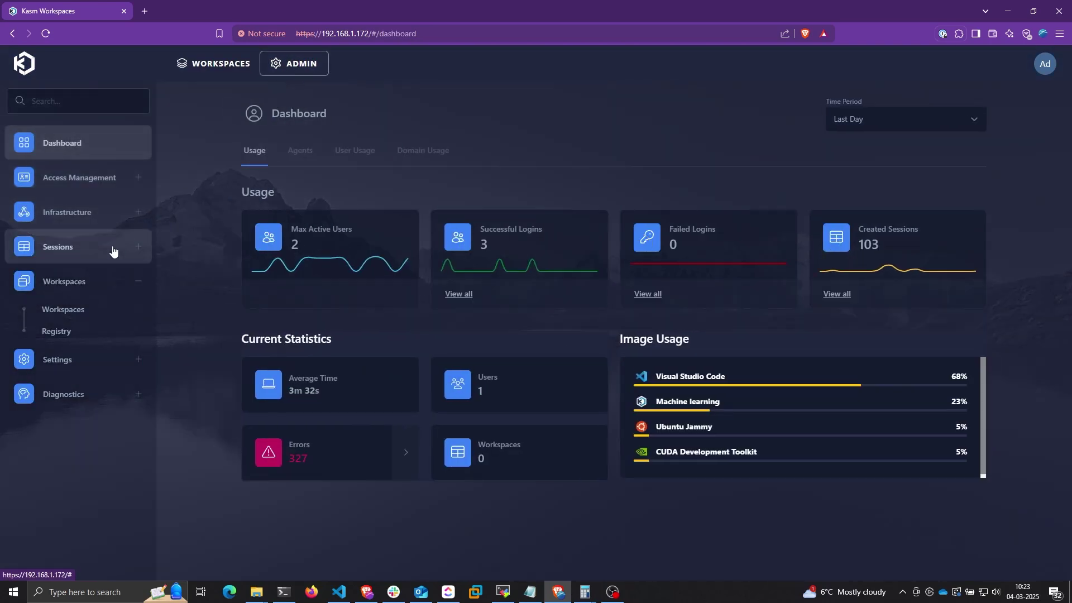
{"action": "left_click", "coordinate": [83, 332]}
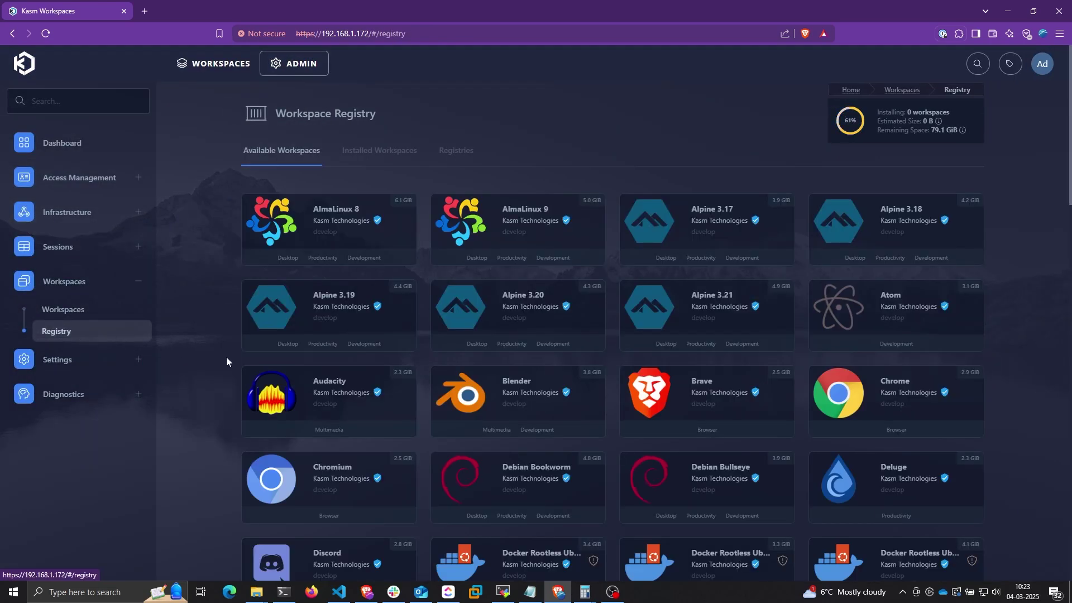
{"action": "scroll", "coordinate": [226, 361], "scroll_direction": "down", "scroll_amount": 5}
{"action": "scroll", "coordinate": [226, 360], "scroll_direction": "down", "scroll_amount": 1}
{"action": "scroll", "coordinate": [226, 360], "scroll_direction": "down", "scroll_amount": 2}
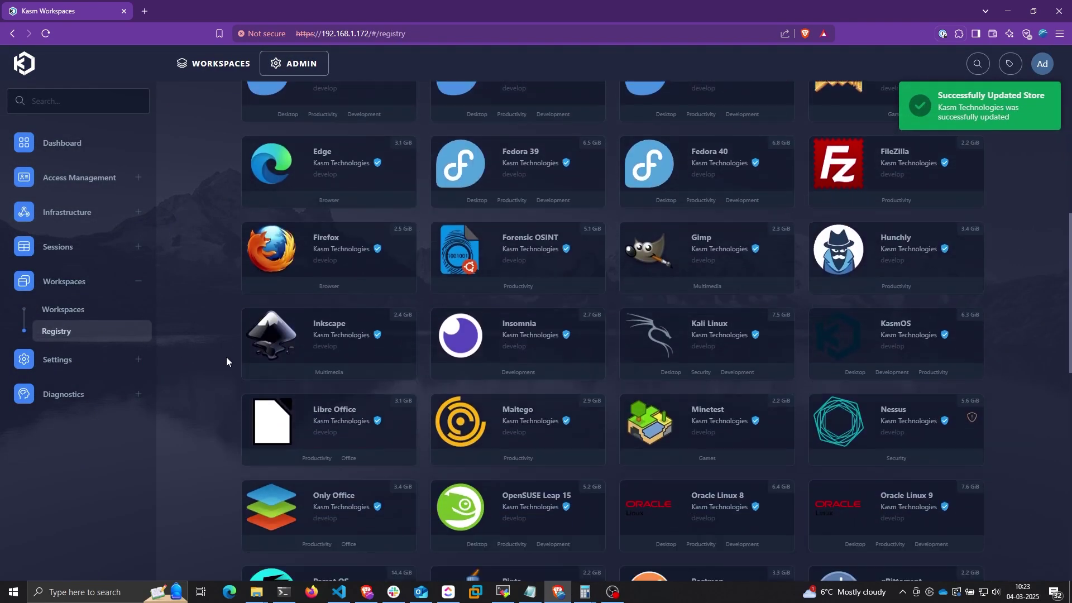
{"action": "scroll", "coordinate": [226, 360], "scroll_direction": "down", "scroll_amount": 1}
{"action": "scroll", "coordinate": [226, 357], "scroll_direction": "down", "scroll_amount": 2}
{"action": "scroll", "coordinate": [227, 357], "scroll_direction": "down", "scroll_amount": 1}
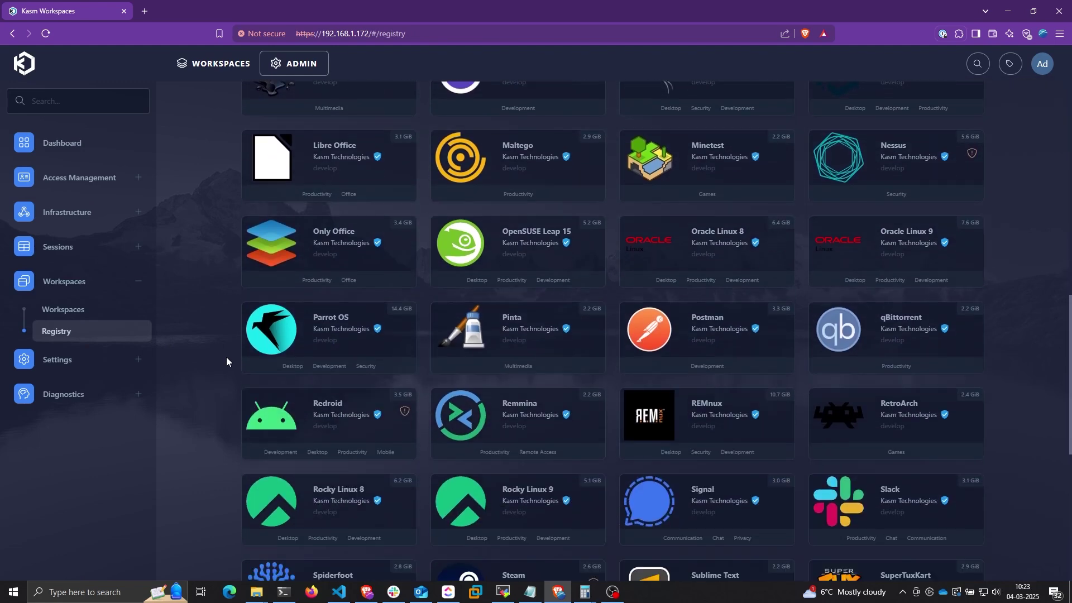
{"action": "scroll", "coordinate": [226, 357], "scroll_direction": "down", "scroll_amount": 1}
{"action": "left_click", "coordinate": [308, 275]}
{"action": "left_click", "coordinate": [257, 318]}
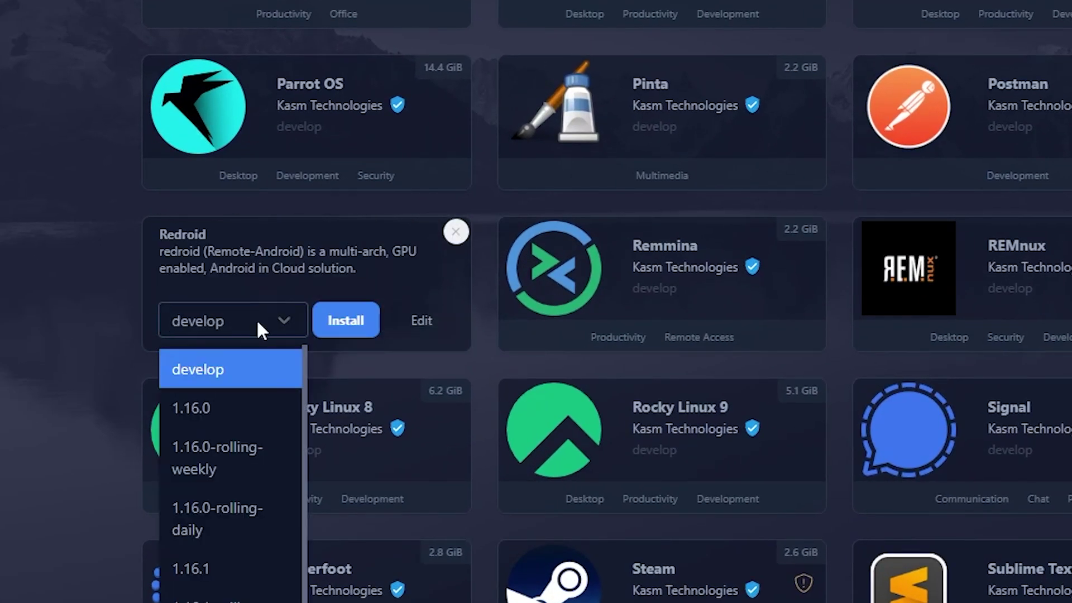
{"action": "left_click", "coordinate": [217, 519]}
{"action": "left_click", "coordinate": [344, 327]}
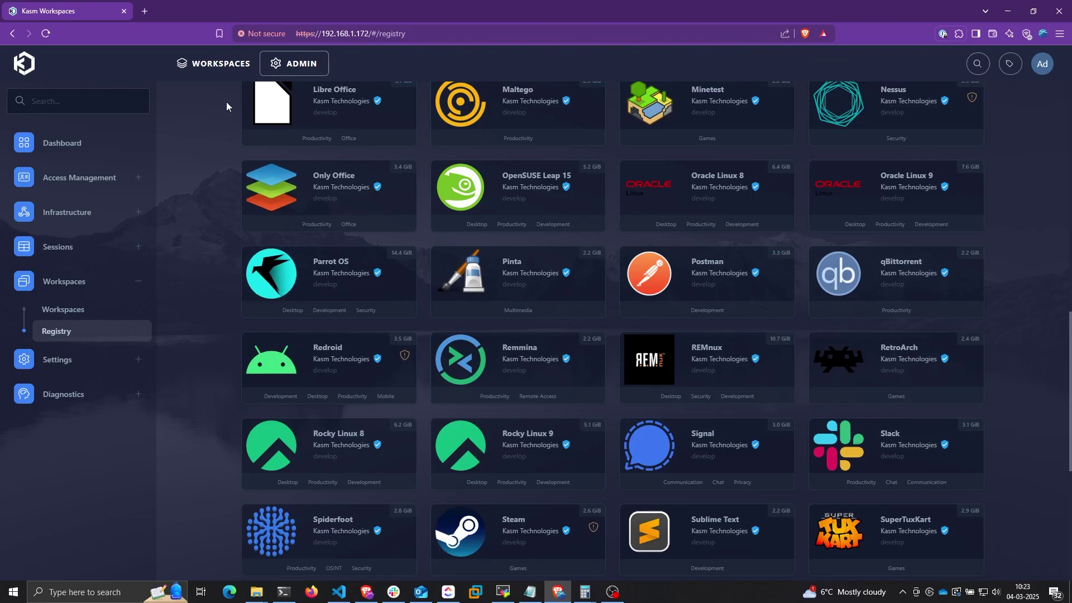
{"action": "left_click", "coordinate": [221, 72]}
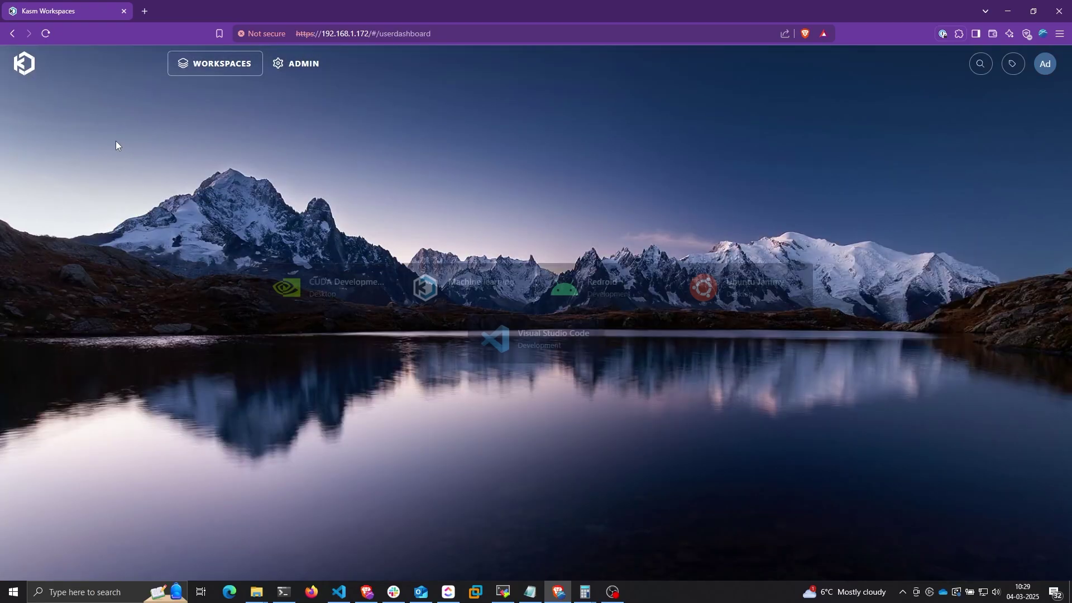
- Launch a session from the Redroid tile on the dashboard
{"action": "left_click", "coordinate": [590, 277]}
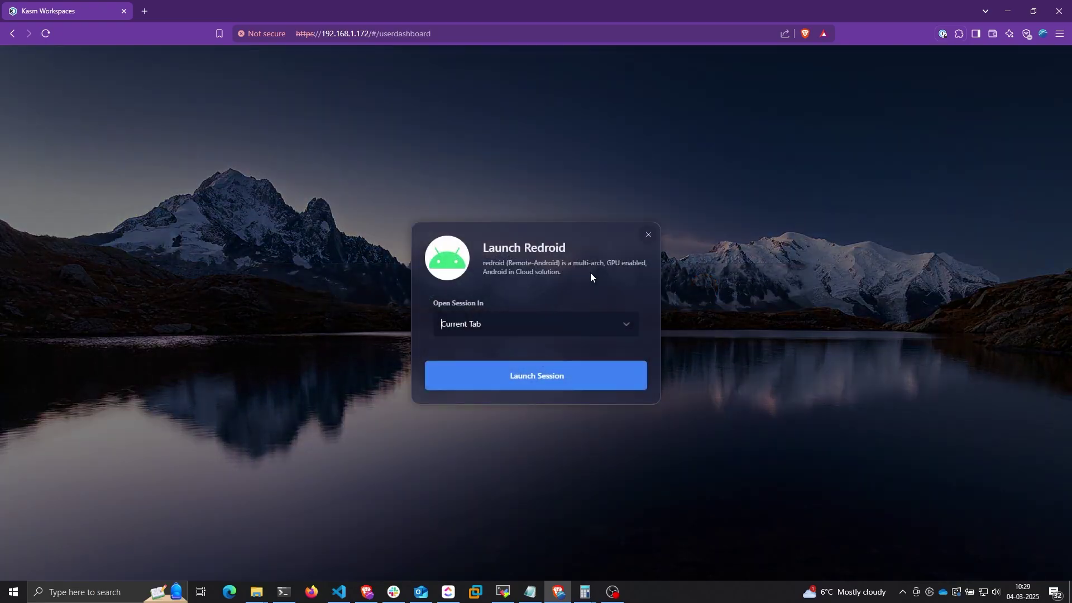
{"action": "left_click", "coordinate": [564, 373]}
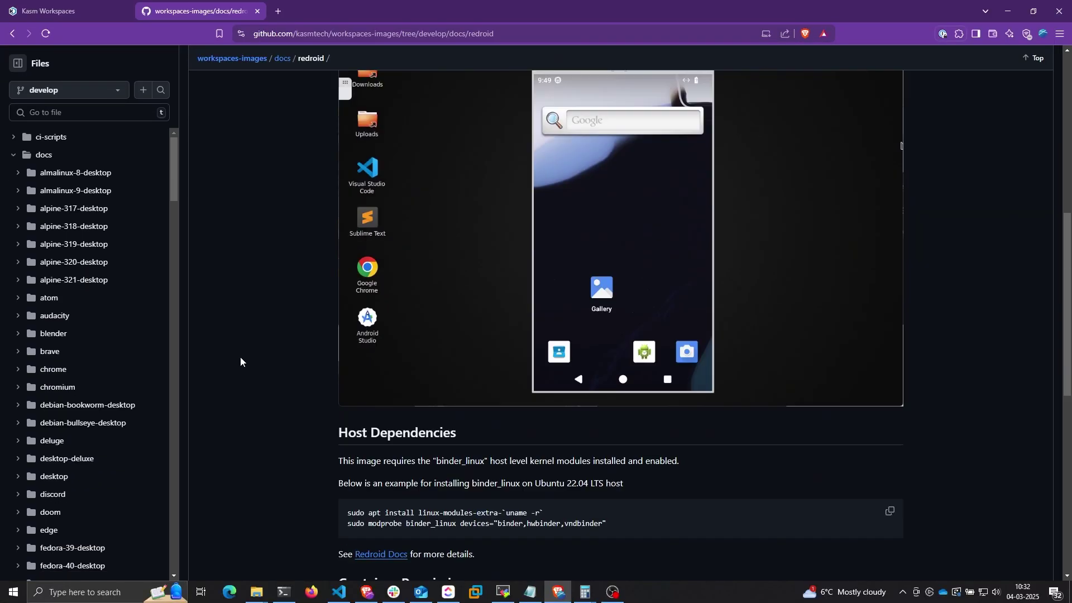
{"action": "scroll", "coordinate": [240, 357], "scroll_direction": "down", "scroll_amount": 2}
{"action": "left_click_drag", "start_coordinate": [457, 285], "coordinate": [374, 281]}
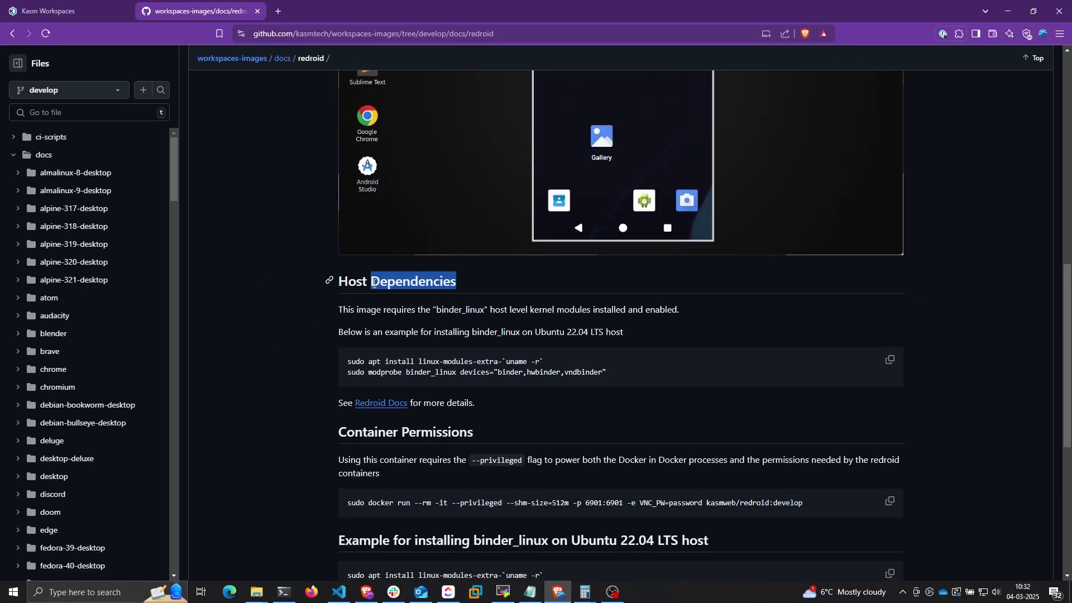
- Copy the binder_linux install commands from Host Dependencies and paste them into the host terminal
{"action": "left_click", "coordinate": [374, 281]}
{"action": "scroll", "coordinate": [394, 282], "scroll_direction": "down", "scroll_amount": 1}
{"action": "left_click", "coordinate": [889, 248]}
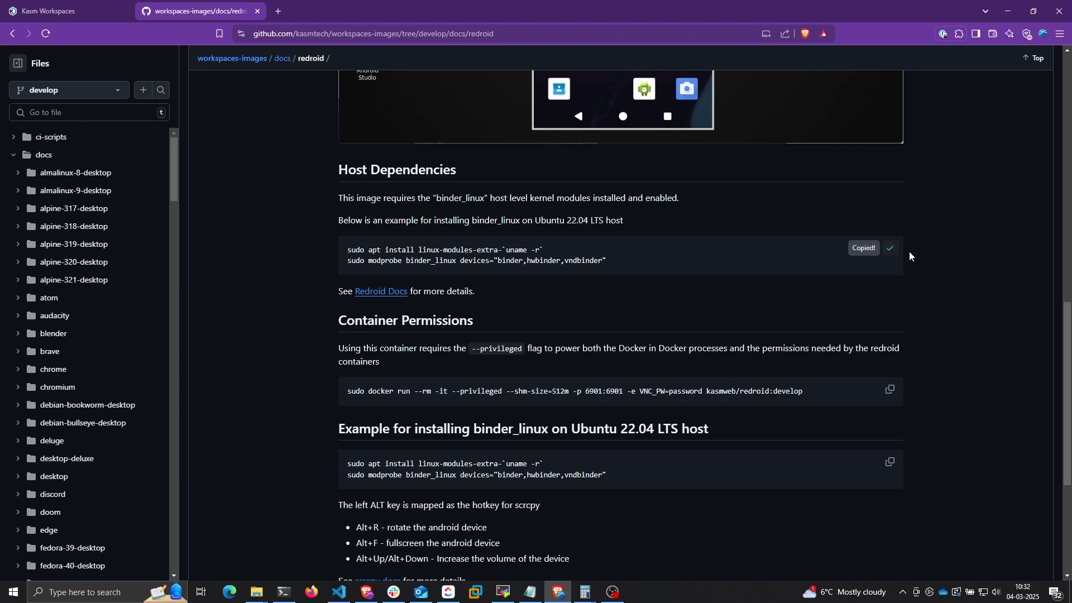
{"action": "key", "text": "alt+Tab"}
{"action": "right_click", "coordinate": [549, 251]}
- Run the pasted binder_linux commands, then relaunch the Redroid session in the browser
{"action": "key", "text": "Return"}
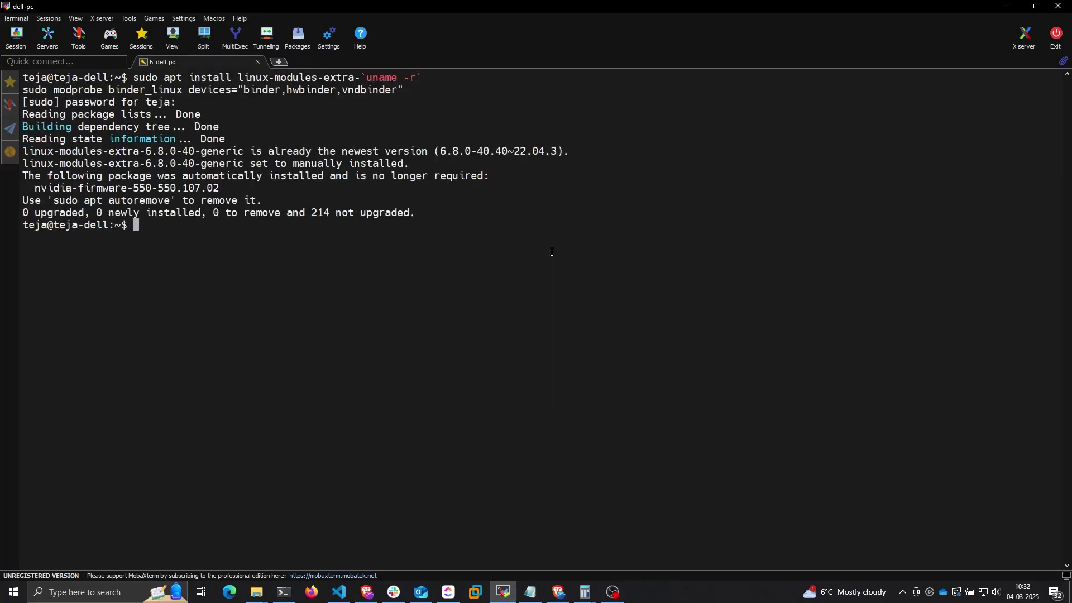
{"action": "key", "text": "alt+Tab"}
{"action": "left_click", "coordinate": [604, 293]}
{"action": "left_click", "coordinate": [538, 375]}
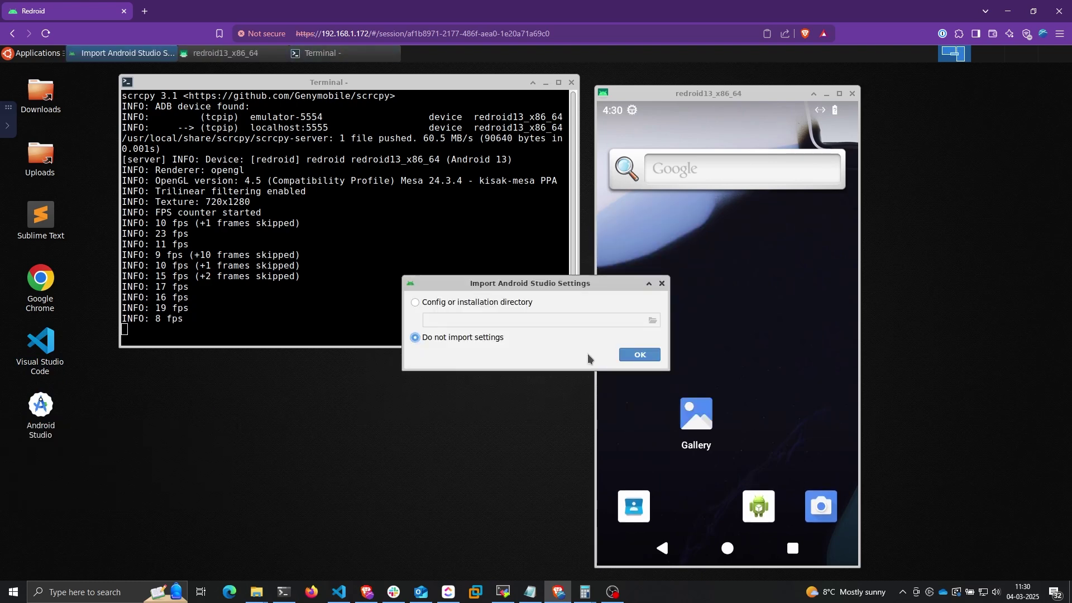
- Skip importing Android Studio settings and choose Don't send for usage statistics
{"action": "left_click", "coordinate": [632, 357]}
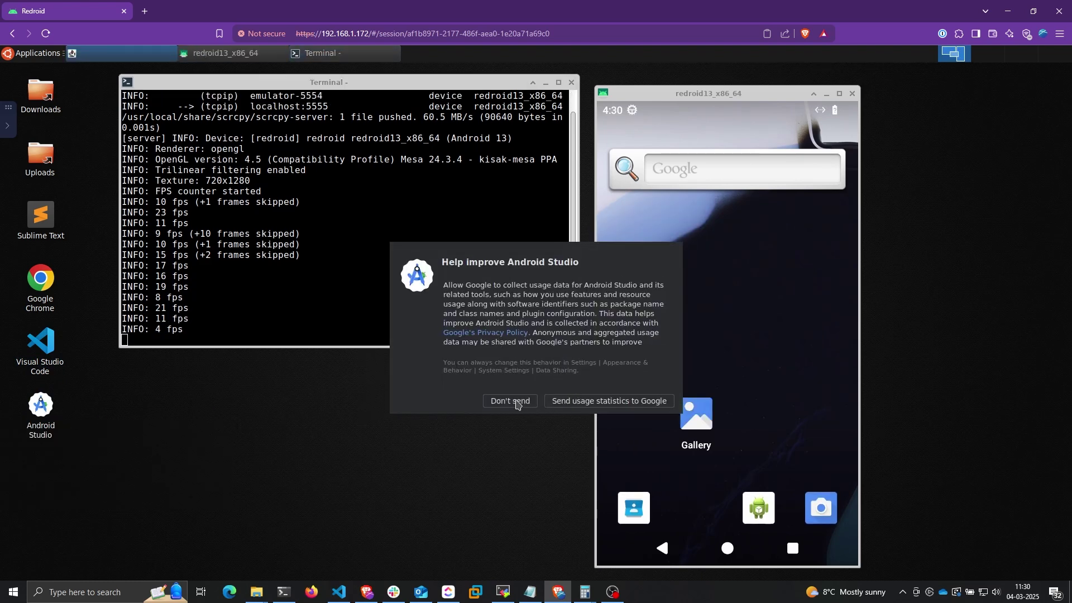
{"action": "left_click", "coordinate": [517, 402]}
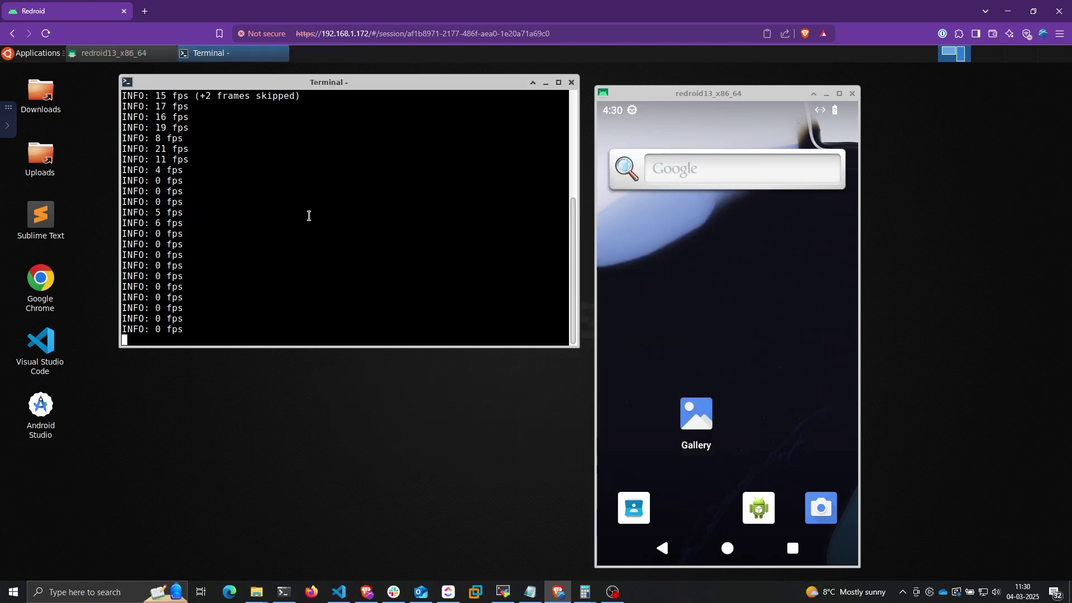
- Upload SubwaySurfers.apk through the session control panel's Upload section
{"action": "left_click", "coordinate": [9, 136]}
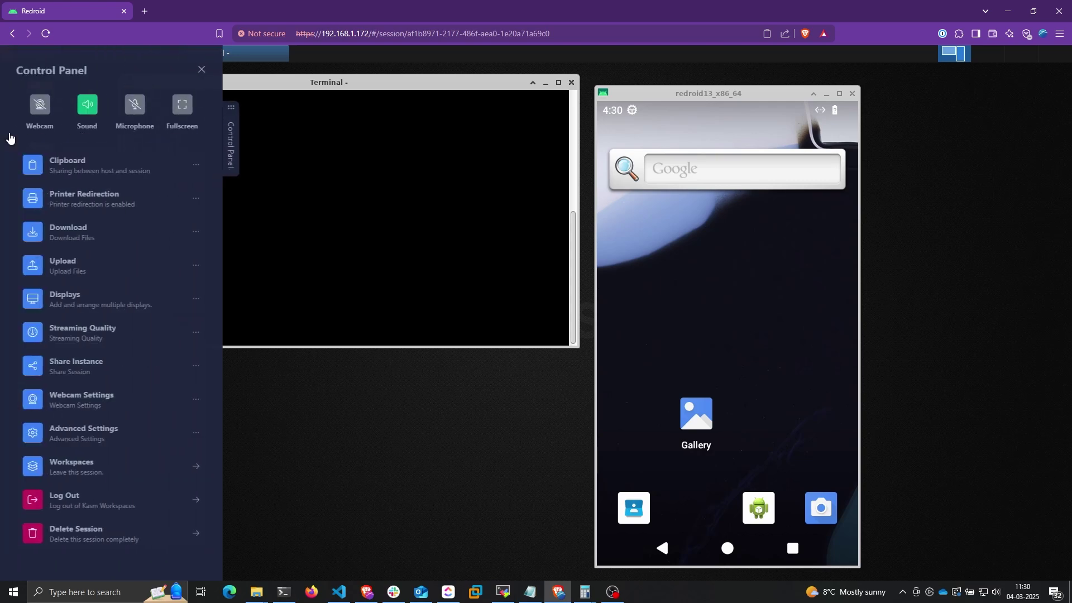
{"action": "left_click", "coordinate": [75, 266]}
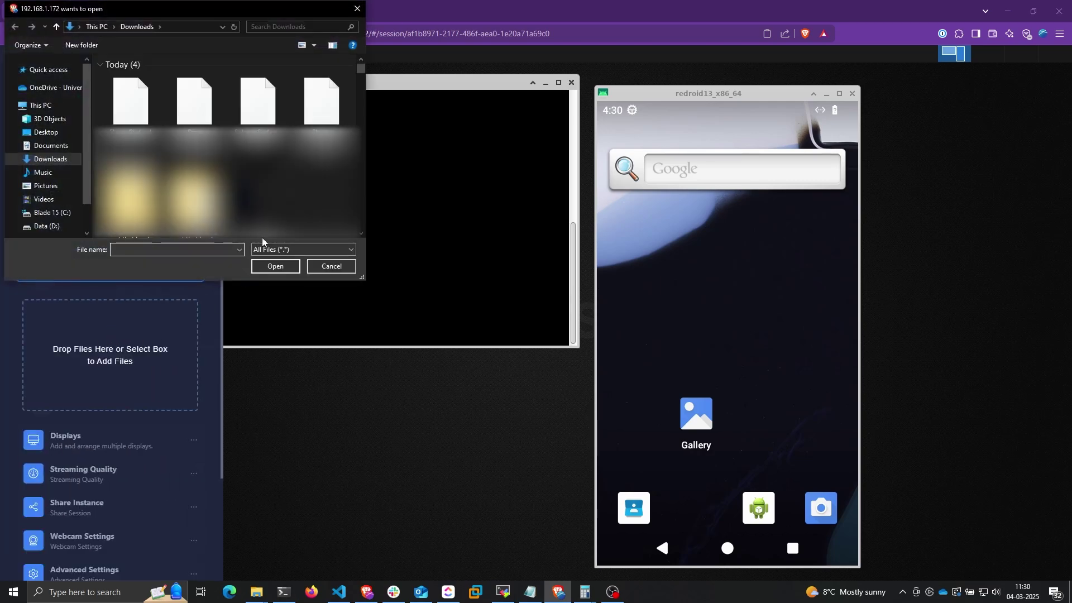
{"action": "double_click", "coordinate": [277, 104]}
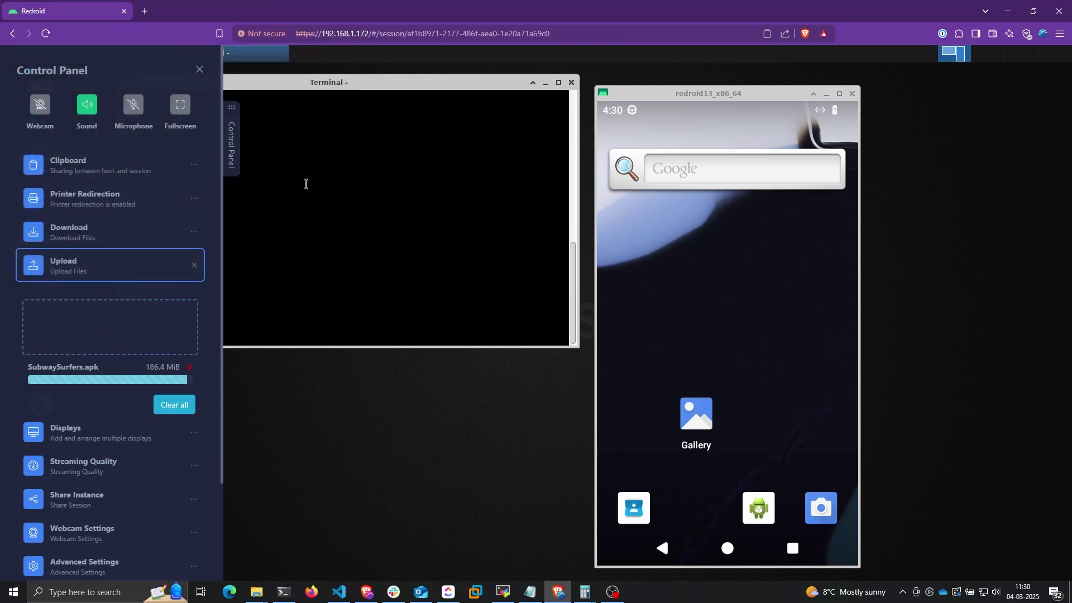
{"action": "left_click", "coordinate": [305, 183]}
{"action": "right_click", "coordinate": [217, 189]}
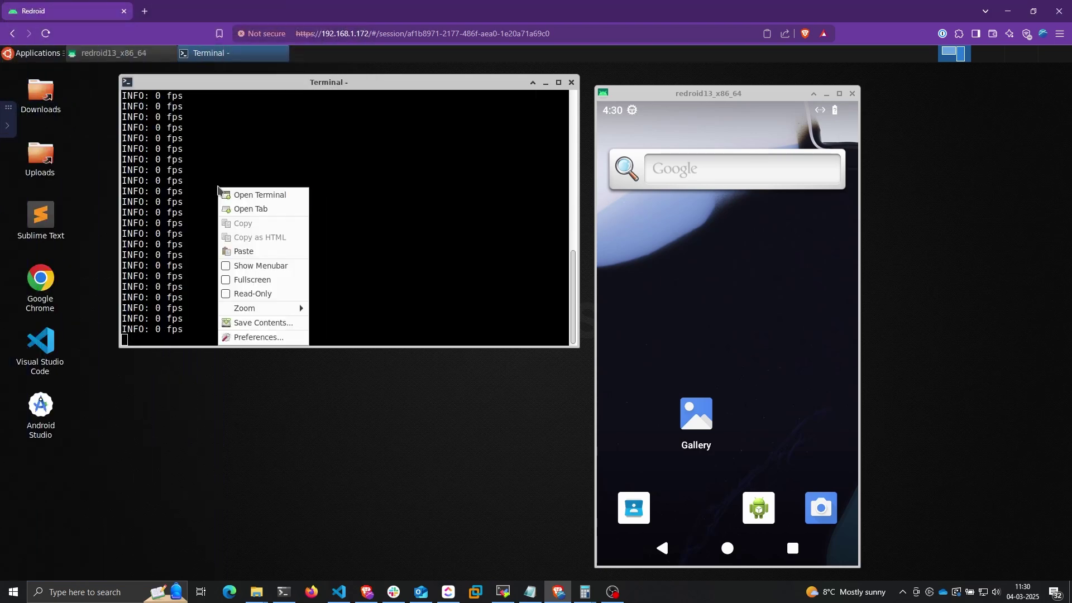
- In a new terminal, run ls ~/Uploads/ and adb devices to confirm the APK and localhost:5555
{"action": "left_click", "coordinate": [234, 195]}
{"action": "type", "text": "ls ~"}
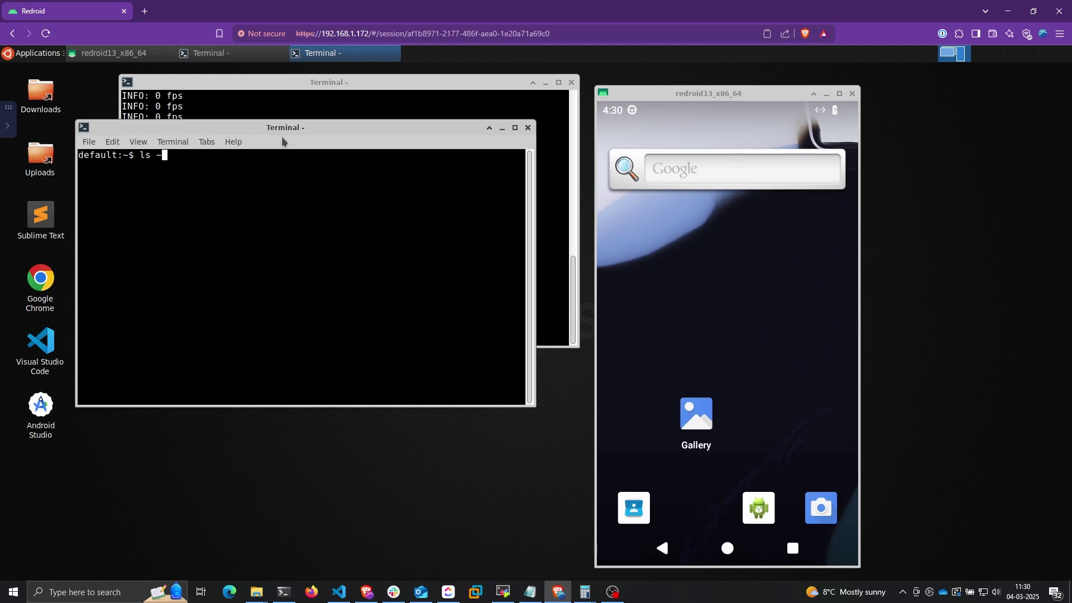
{"action": "type", "text": "/Uploads/"}
{"action": "key", "text": "Return"}
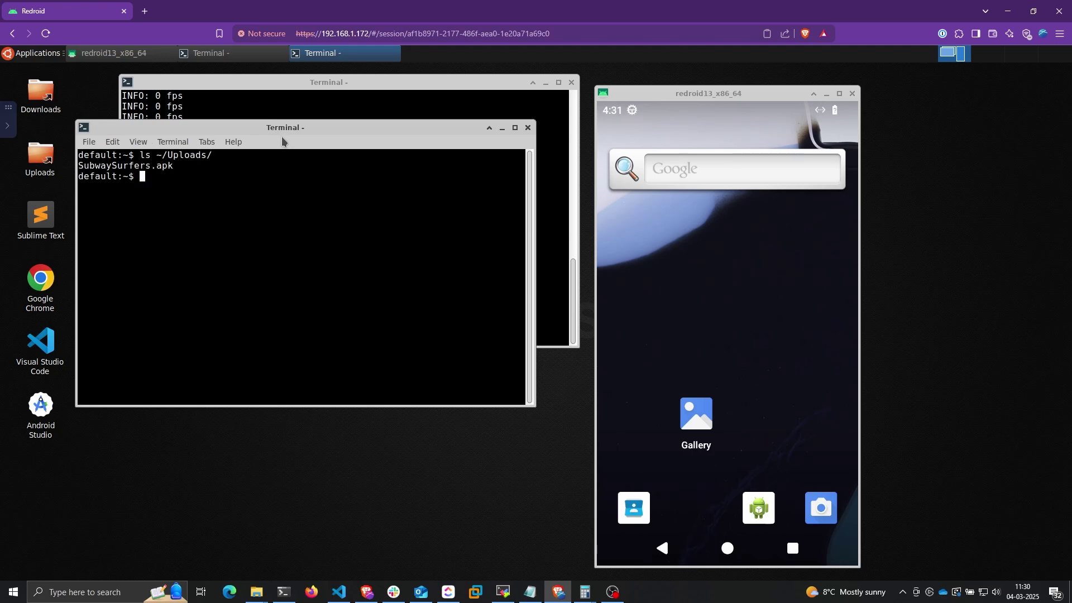
{"action": "double_click", "coordinate": [130, 165]}
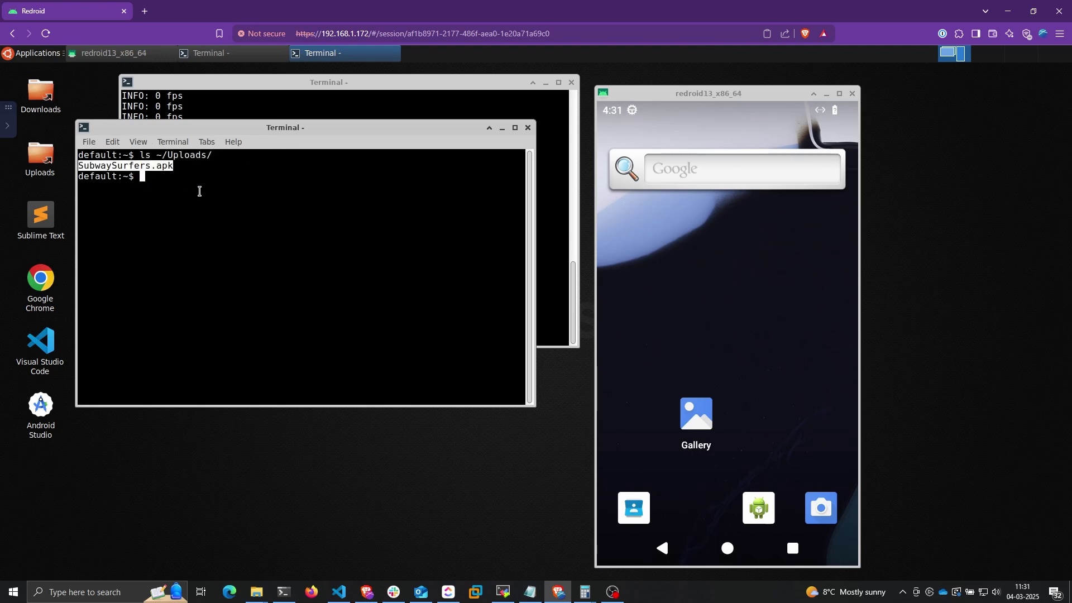
{"action": "left_click", "coordinate": [199, 191]}
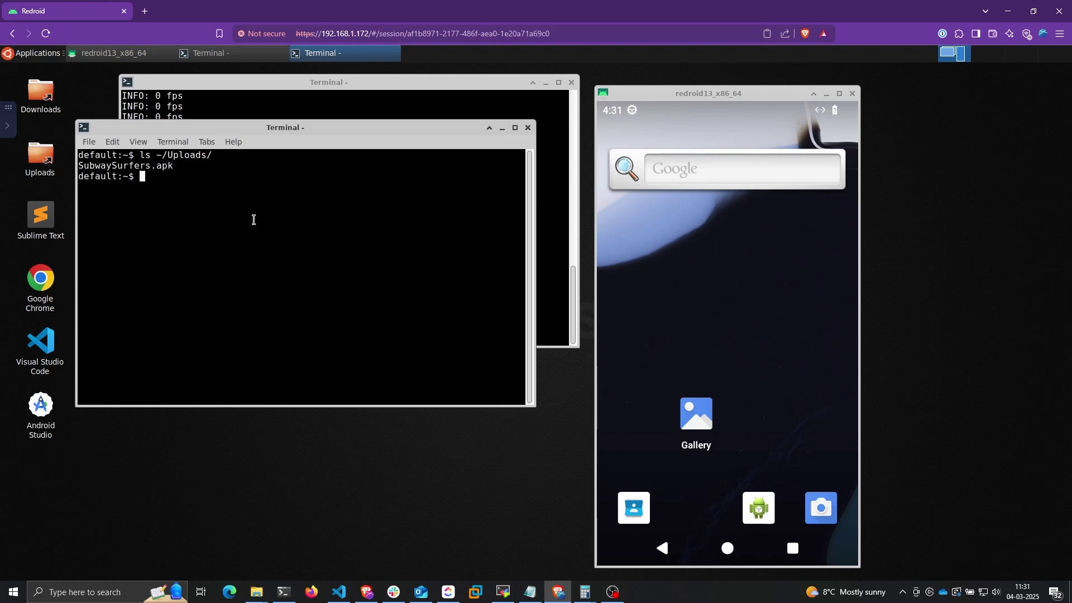
{"action": "type", "text": "adbde"}
{"action": "type", "text": "vice"}
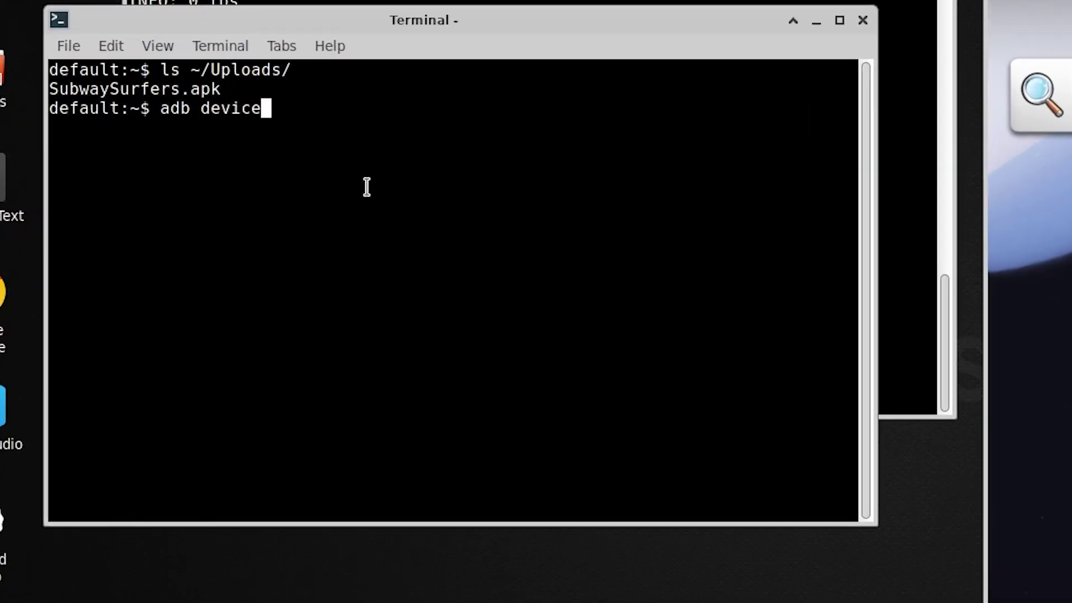
{"action": "type", "text": "s"}
{"action": "key", "text": "Return"}
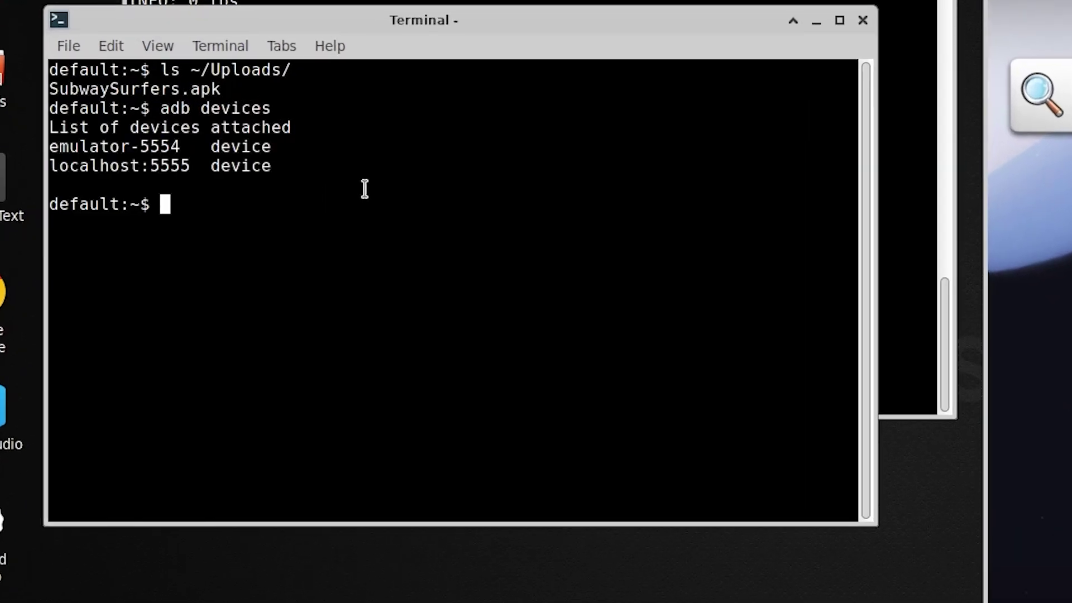
{"action": "double_click", "coordinate": [187, 172]}
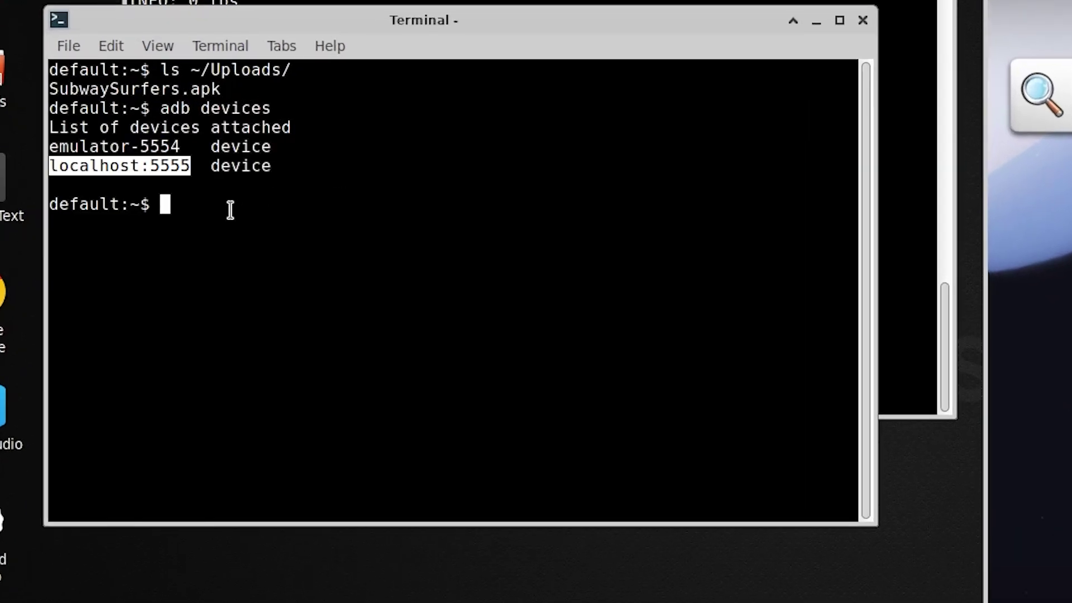
{"action": "left_click", "coordinate": [400, 256]}
{"action": "type", "text": "adb"}
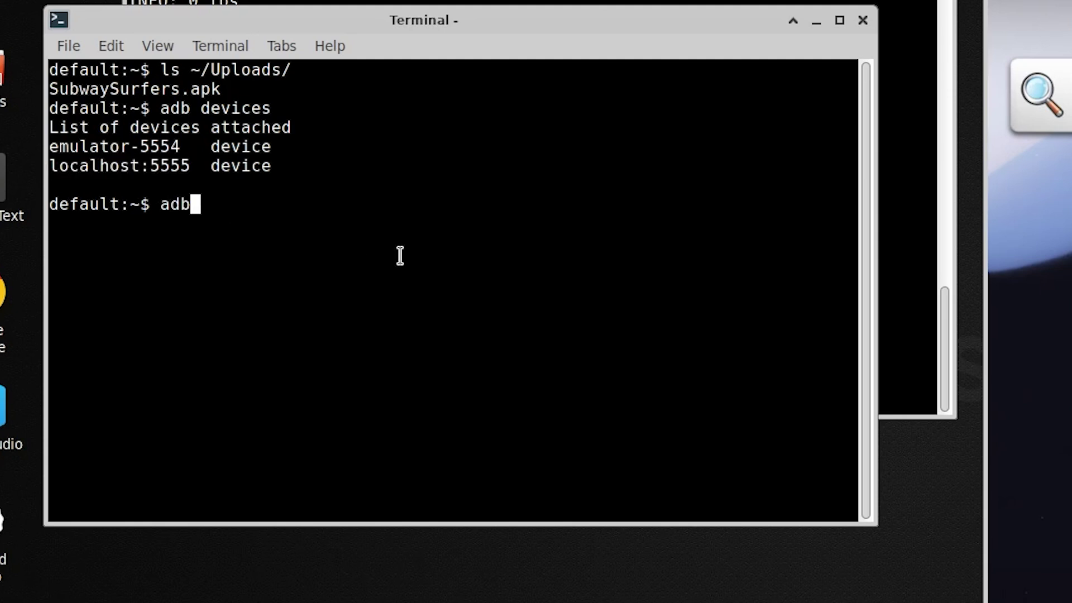
{"action": "type", "text": " -s"}
- Install ~/Uploads/SubwaySurfers.apk onto localhost:5555 with adb install
{"action": "right_click", "coordinate": [126, 165]}
{"action": "left_click", "coordinate": [180, 232]}
{"action": "key", "text": "ctrl+shift+v"}
{"action": "type", "text": "install ~/U"}
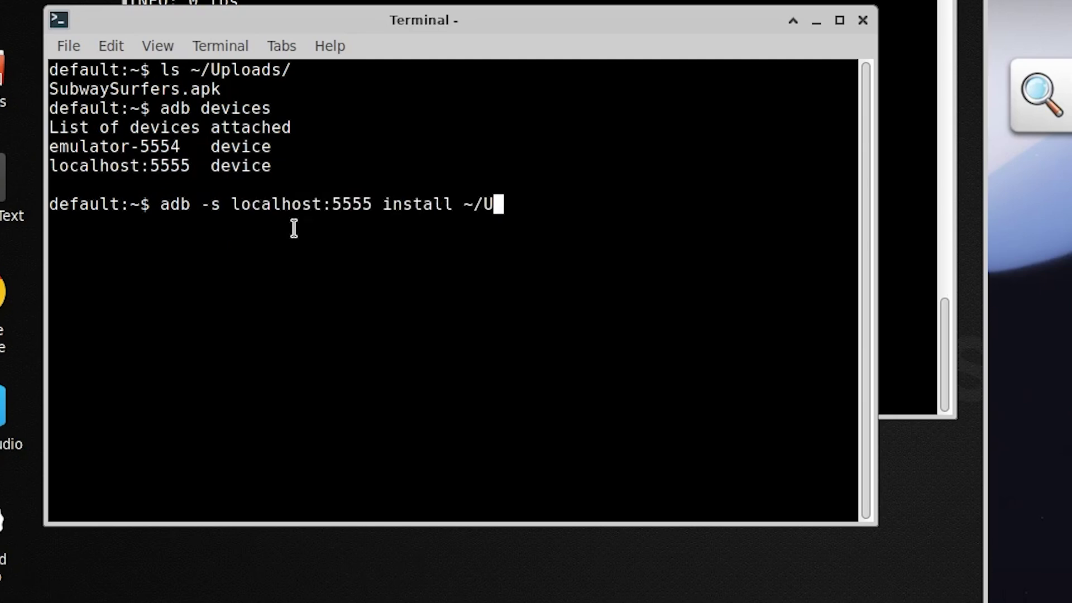
{"action": "type", "text": "p"}
{"action": "key", "text": "Tab"}
{"action": "key", "text": "Tab"}
{"action": "key", "text": "Return"}
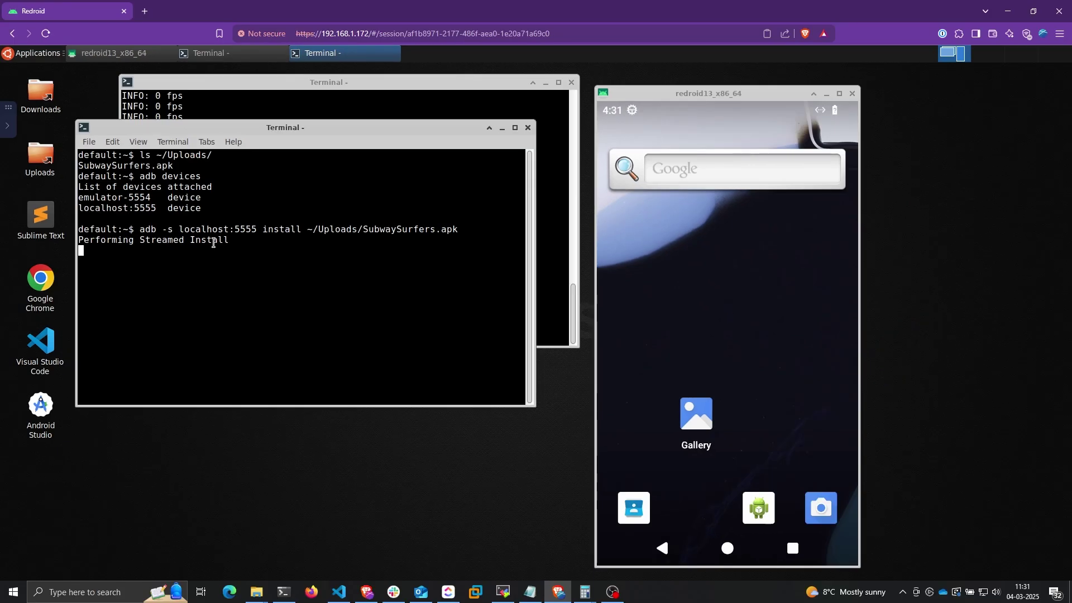
- Launch Subway Surfers from the Android app drawer and start playing
{"action": "left_click_drag", "start_coordinate": [773, 362], "coordinate": [773, 210]}
{"action": "left_click", "coordinate": [633, 378]}
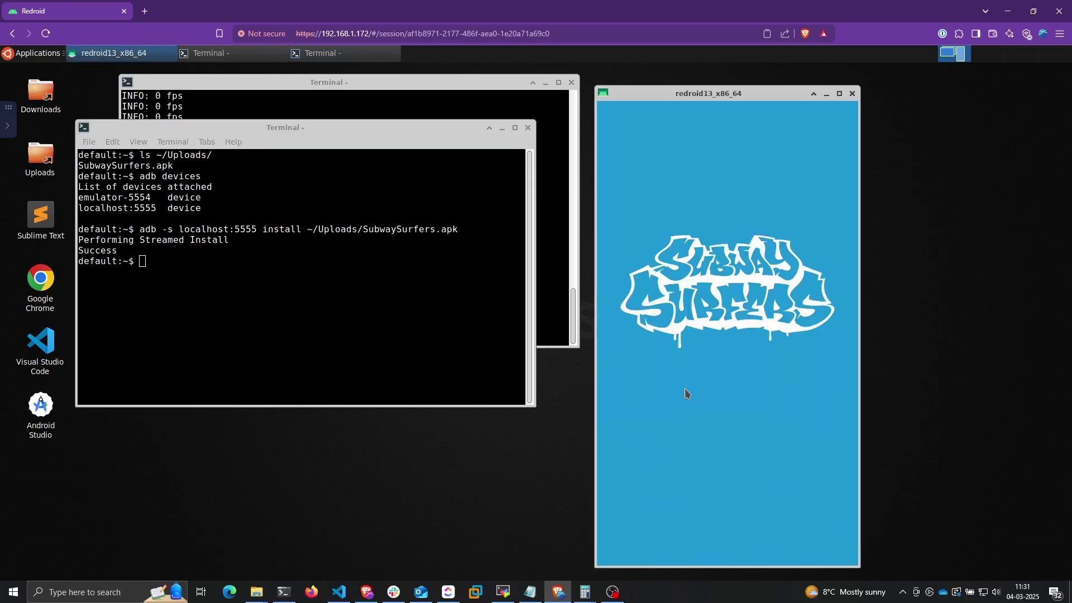
{"action": "left_click", "coordinate": [698, 365]}
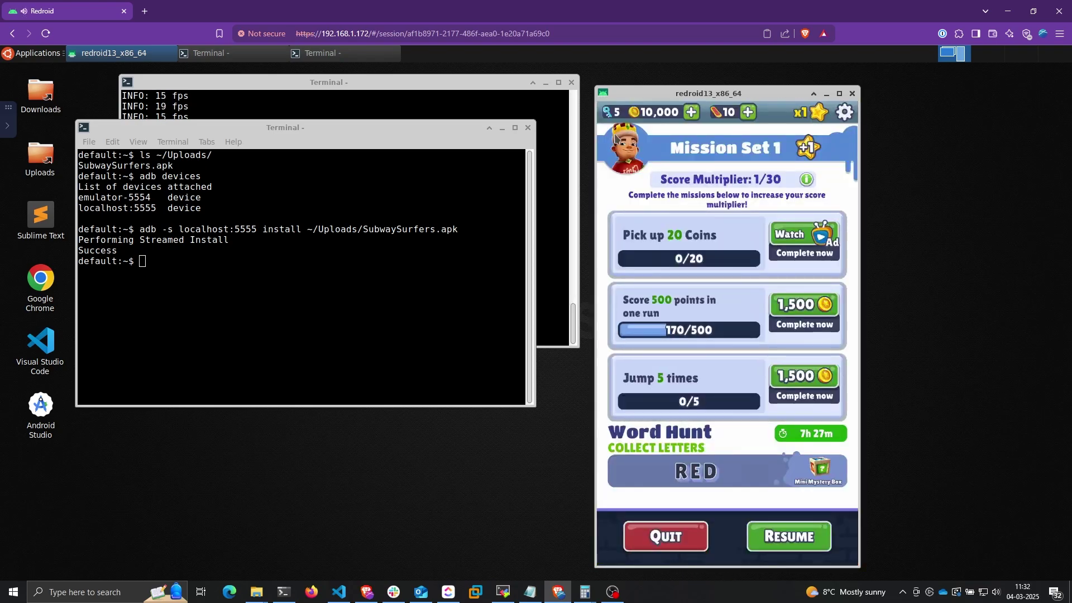
{"action": "left_click", "coordinate": [12, 132]}
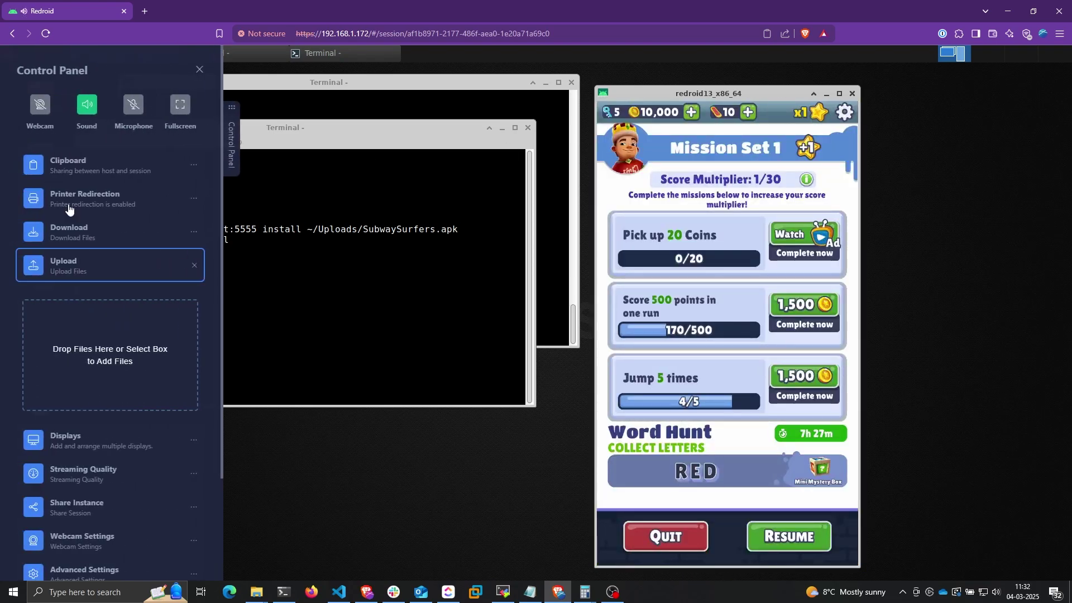
- Drag the Streaming Quality slider from Extreme (4) down to Medium (2)
{"action": "left_click", "coordinate": [97, 466]}
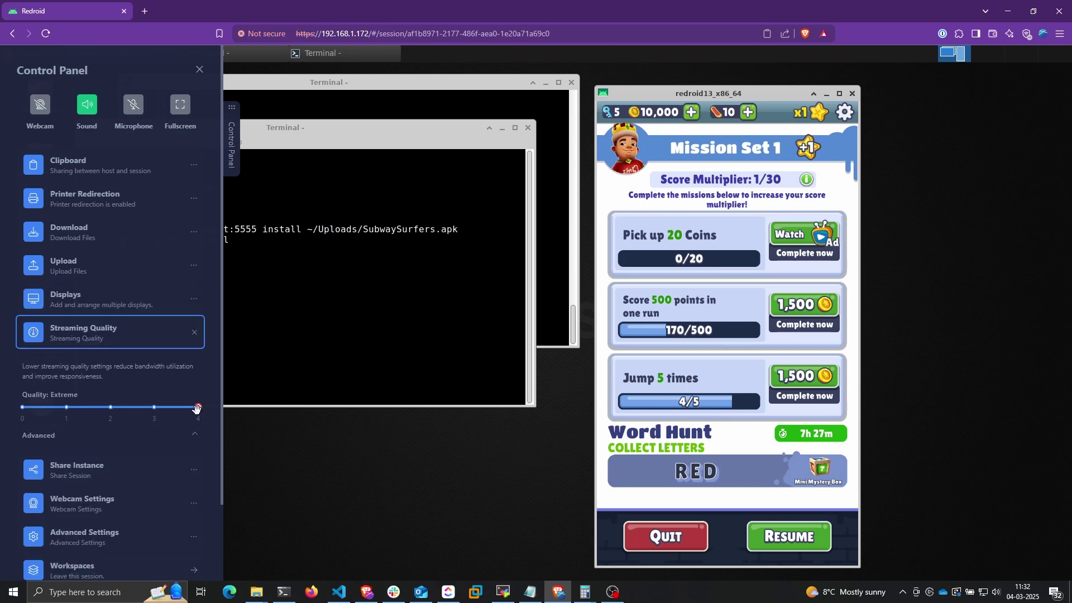
{"action": "left_click_drag", "start_coordinate": [196, 408], "coordinate": [164, 410]}
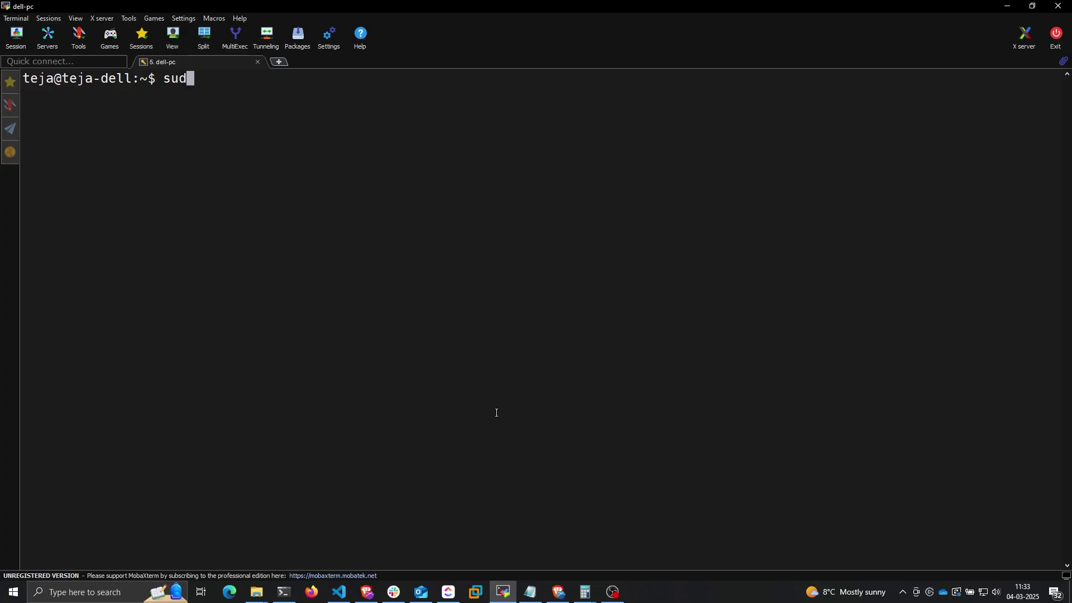
{"action": "type", "text": "o mkdir -p /mnt/kasm_user_share"}
- Create /mnt/kasm_user_share and chown it recursively to 1000:1000
{"action": "key", "text": "Return"}
{"action": "type", "text": "sudo chown -R 1000:1000"}
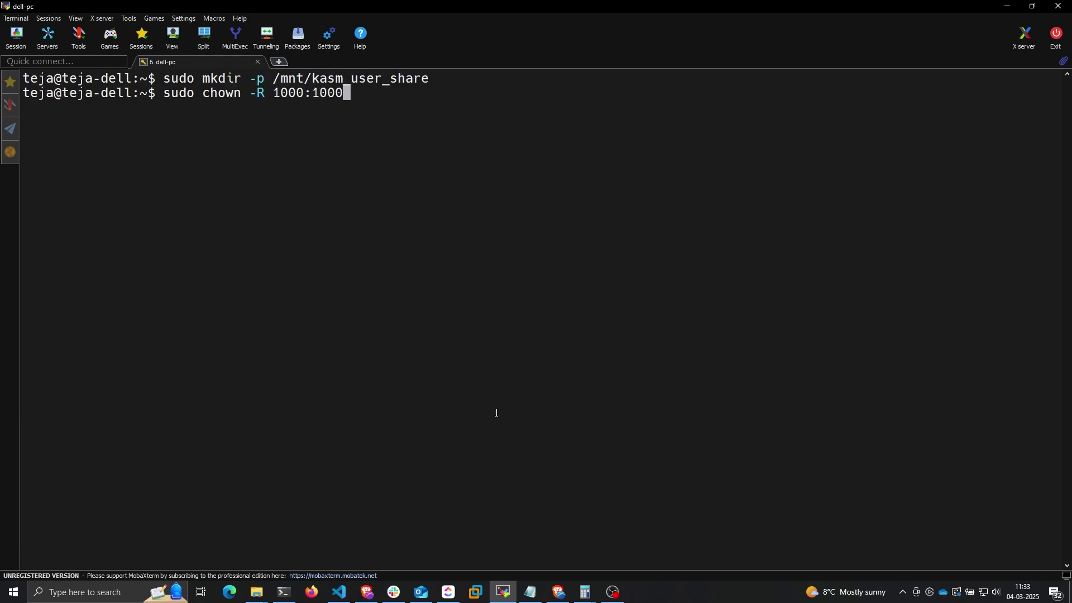
{"action": "double_click", "coordinate": [360, 78]}
{"action": "right_click", "coordinate": [360, 78]}
{"action": "left_click", "coordinate": [381, 110]}
{"action": "type", "text": "/mnt/kasm_user_share"}
{"action": "key", "text": "Return"}
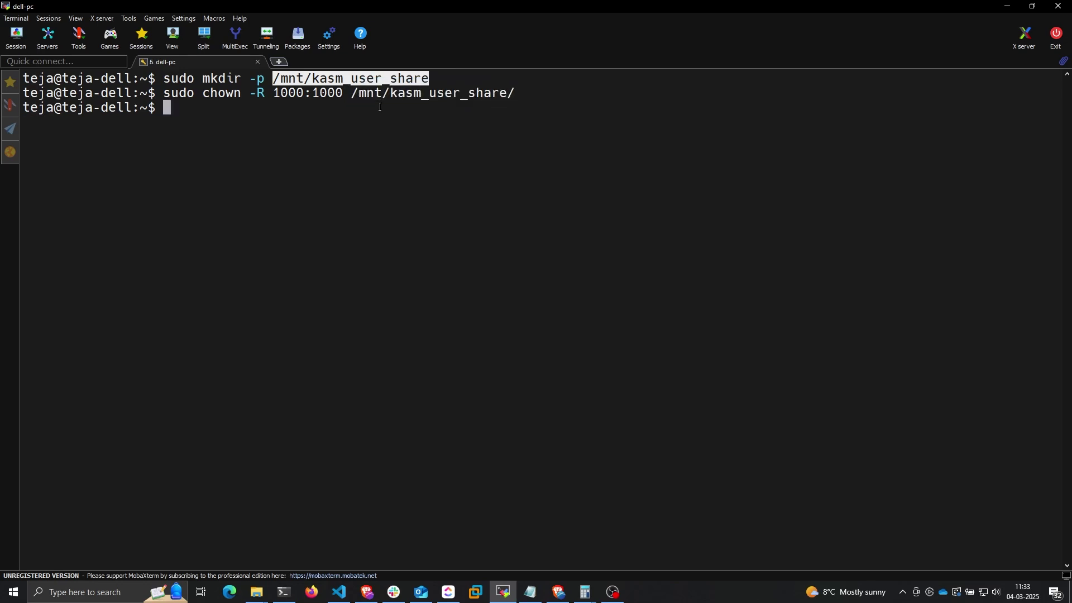
{"action": "type", "text": "cp ~/S"}
- Copy ~/SubwaySurfers.apk into /mnt/kasm_user_share/
{"action": "key", "text": "Tab"}
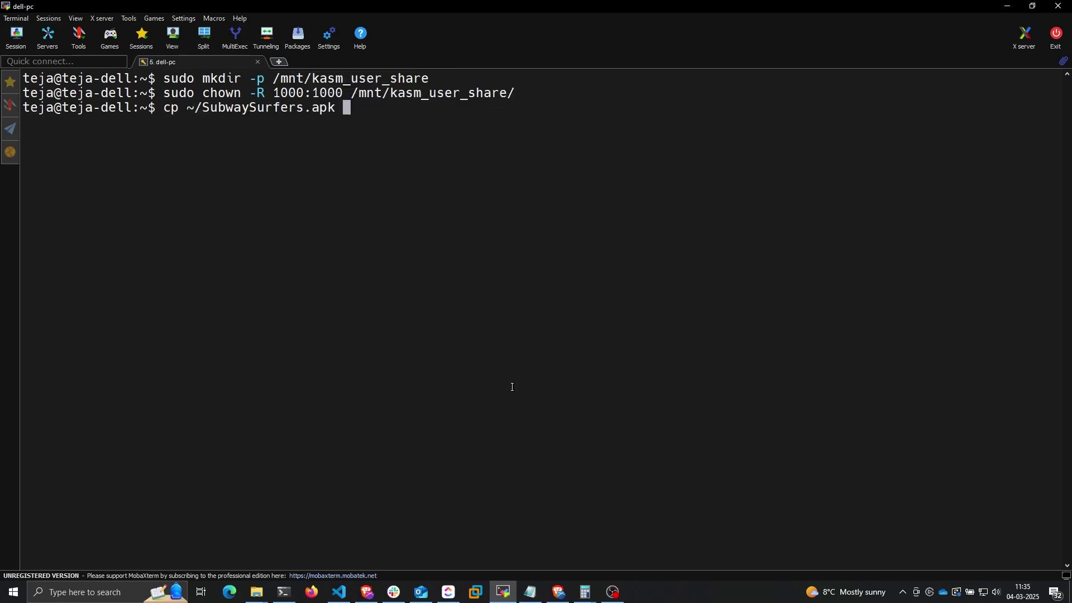
{"action": "type", "text": "/mnt/kasm_"}
{"action": "key", "text": "Tab"}
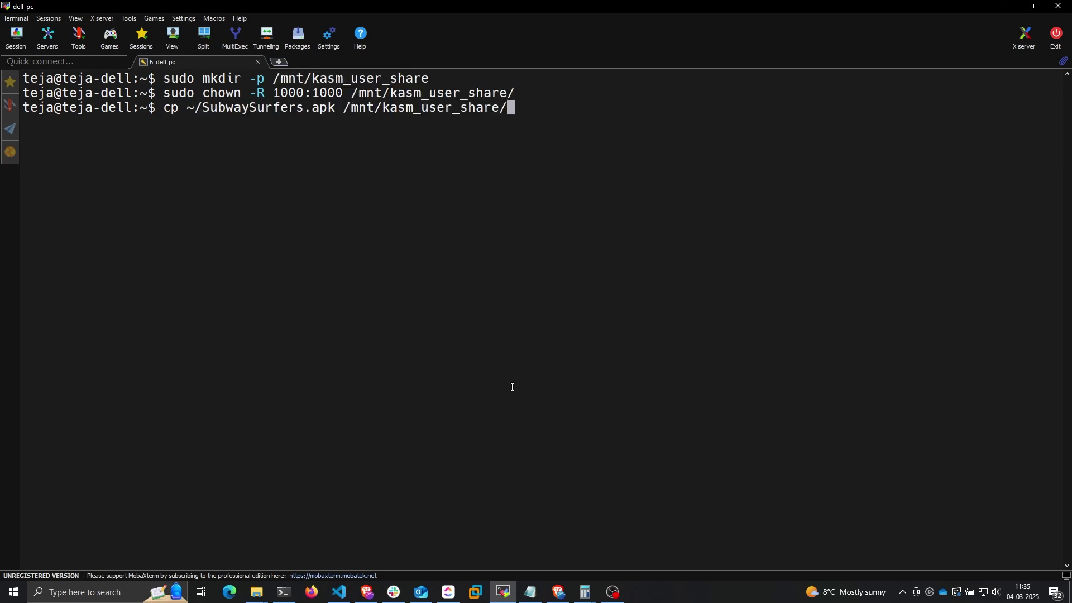
{"action": "key", "text": "Return"}
- Open the Redroid workspace's edit form from the Admin Workspaces list
{"action": "left_click", "coordinate": [281, 67]}
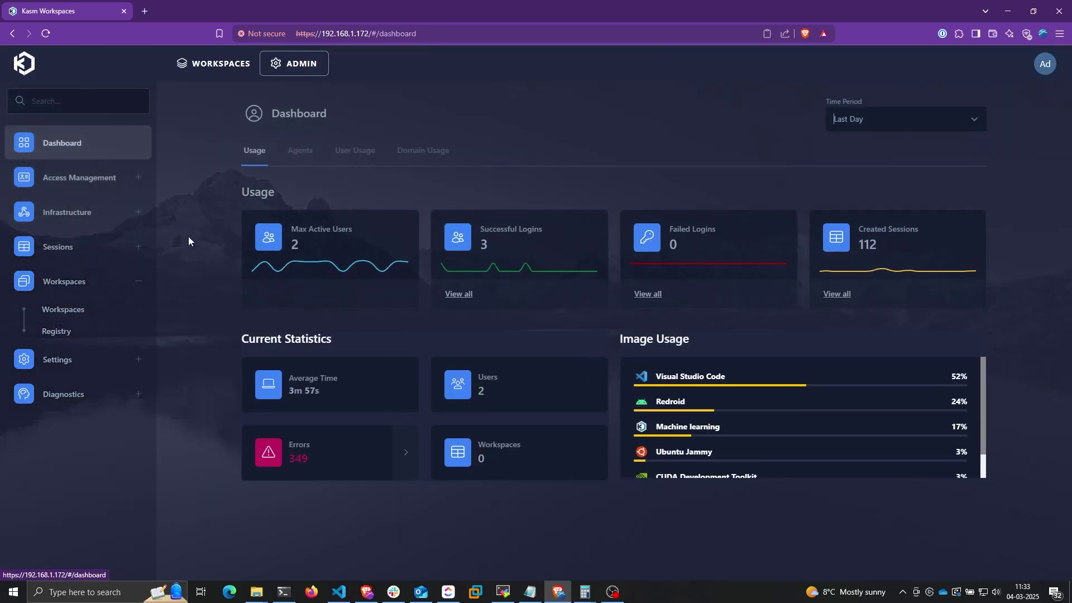
{"action": "left_click", "coordinate": [99, 315]}
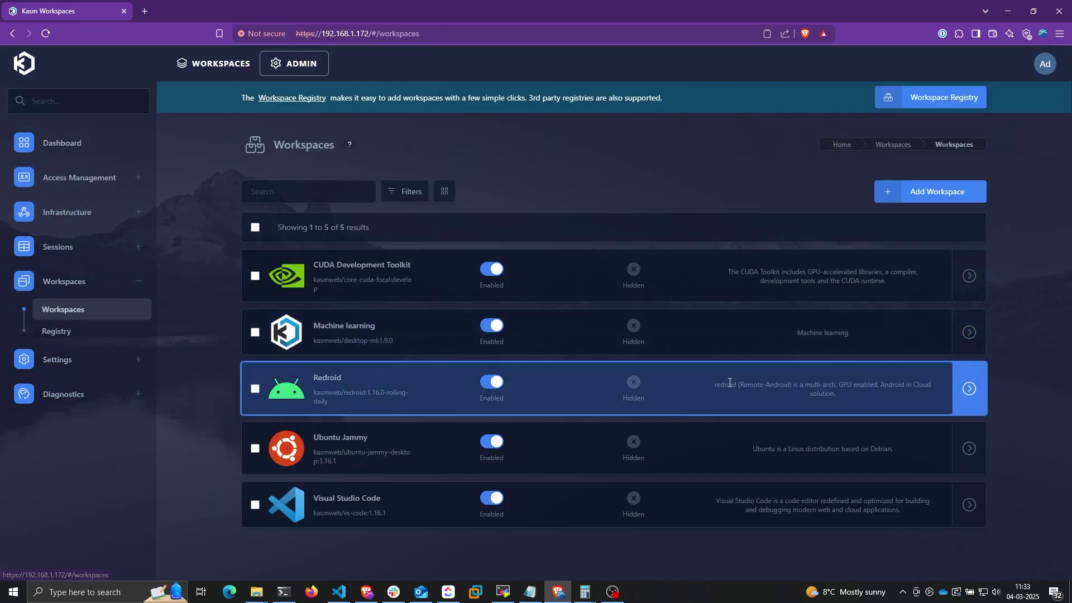
{"action": "mouse_move", "coordinate": [536, 388]}
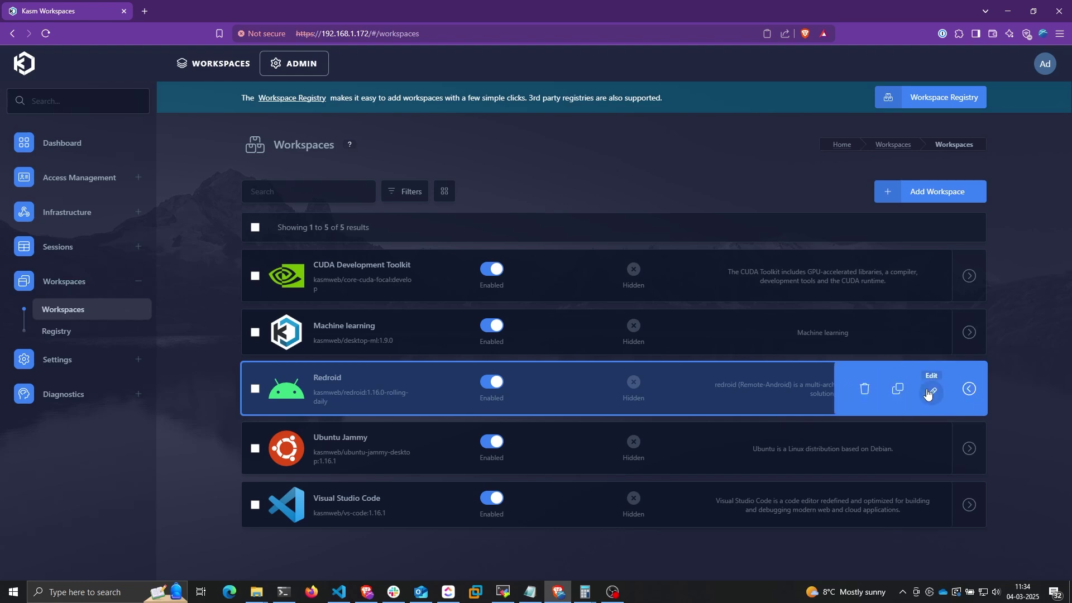
{"action": "left_click", "coordinate": [928, 387]}
{"action": "scroll", "coordinate": [816, 341], "scroll_direction": "down", "scroll_amount": 3}
{"action": "scroll", "coordinate": [816, 341], "scroll_direction": "down", "scroll_amount": 4}
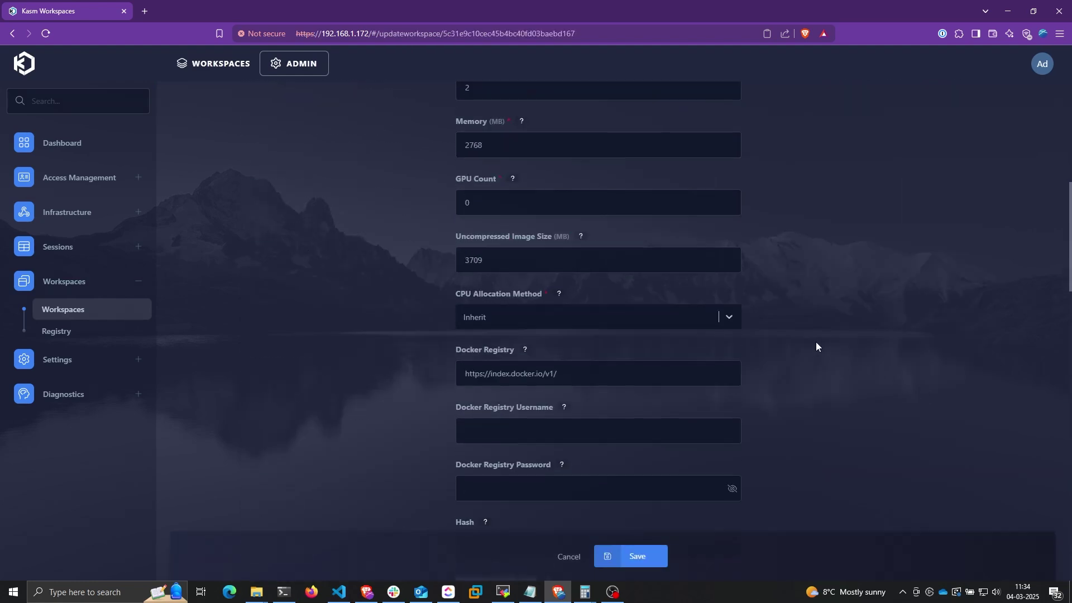
{"action": "scroll", "coordinate": [816, 342], "scroll_direction": "down", "scroll_amount": 3}
{"action": "scroll", "coordinate": [816, 342], "scroll_direction": "down", "scroll_amount": 2}
{"action": "left_click", "coordinate": [675, 278]}
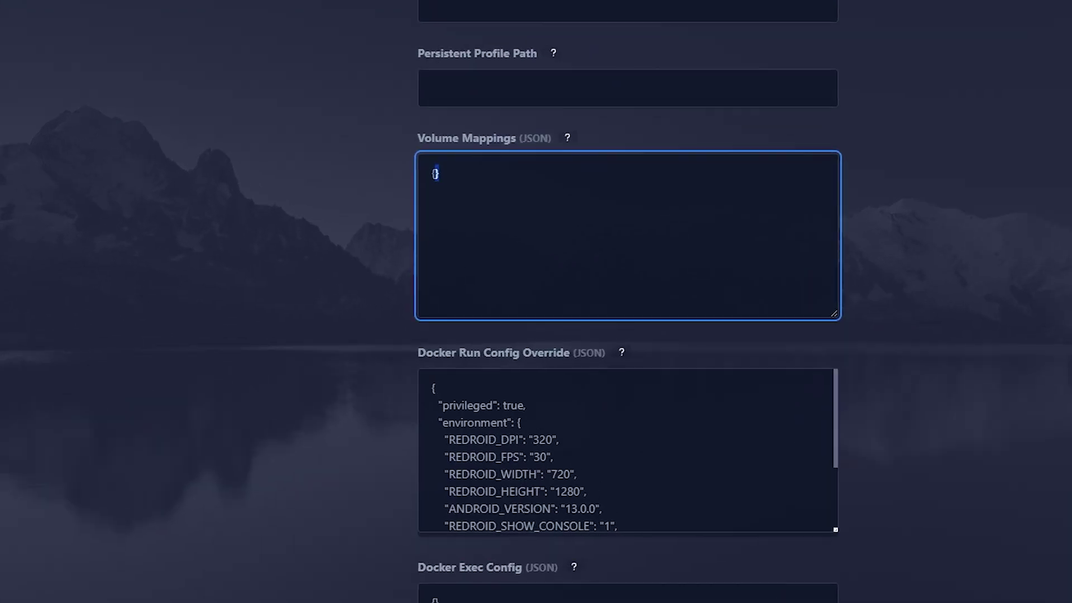
- Paste a Volume Mappings JSON mapping /mnt/kasm_user_share to /share, read-write, uid/gid 1000
{"action": "key", "text": "ctrl+a"}
{"action": "key", "text": "ctrl+v"}
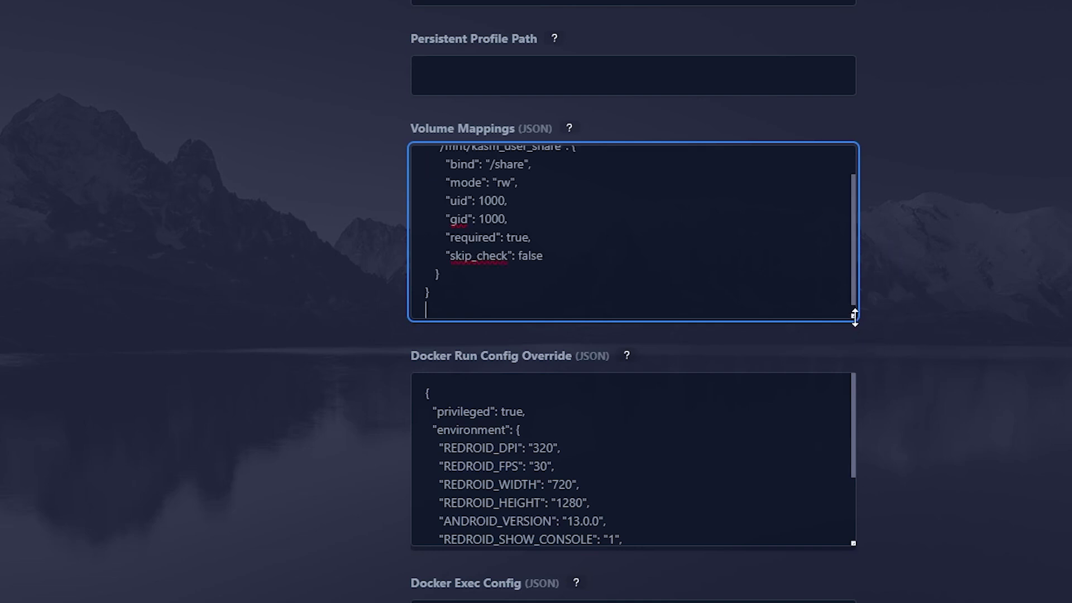
{"action": "left_click_drag", "start_coordinate": [851, 316], "coordinate": [840, 421]}
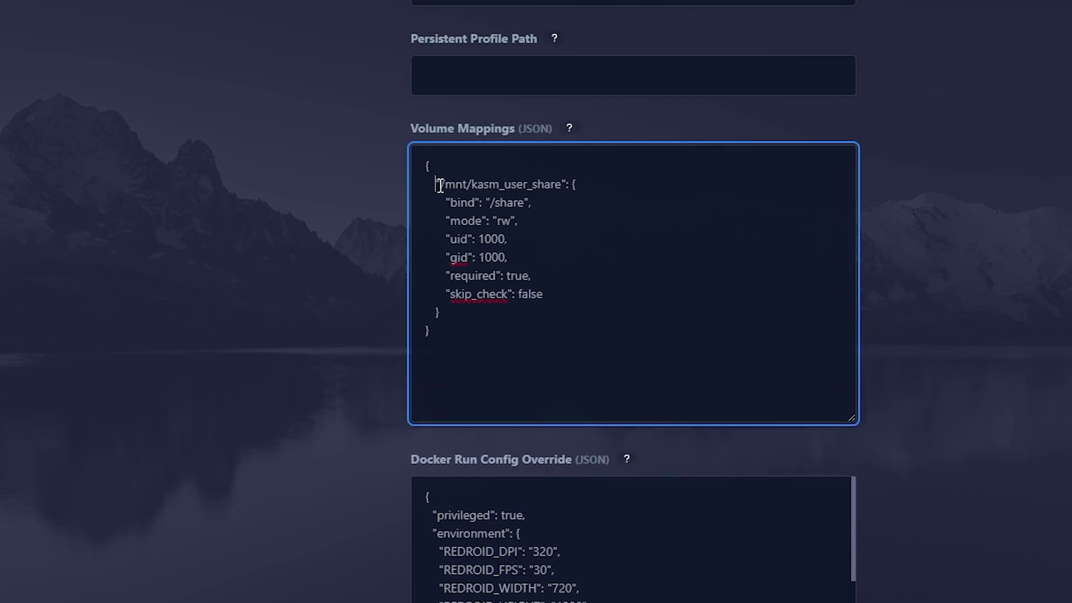
{"action": "left_click_drag", "start_coordinate": [437, 184], "coordinate": [572, 185]}
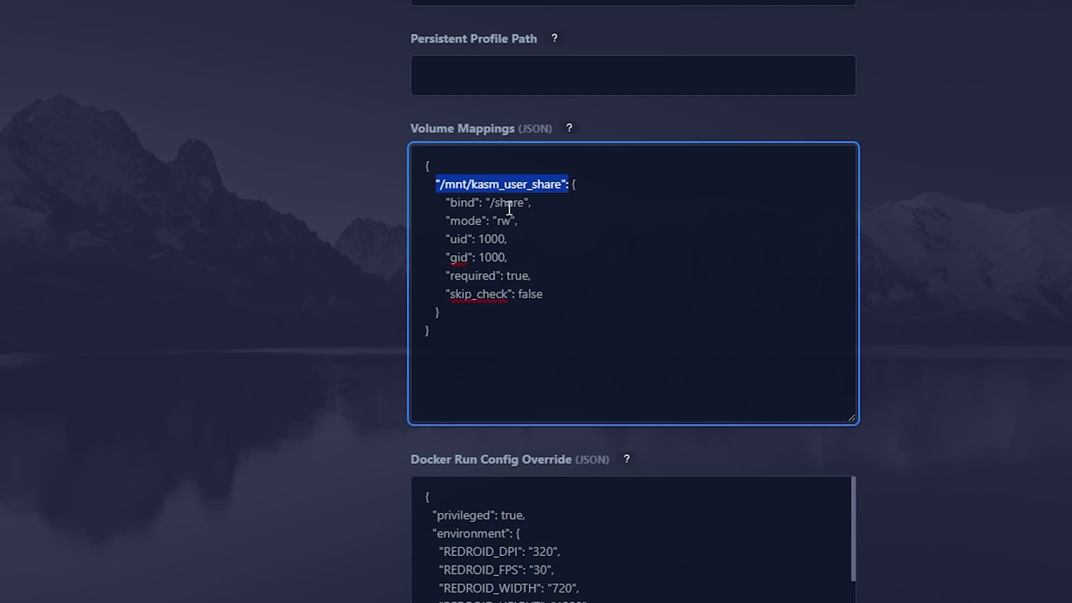
{"action": "left_click_drag", "start_coordinate": [495, 204], "coordinate": [515, 206]}
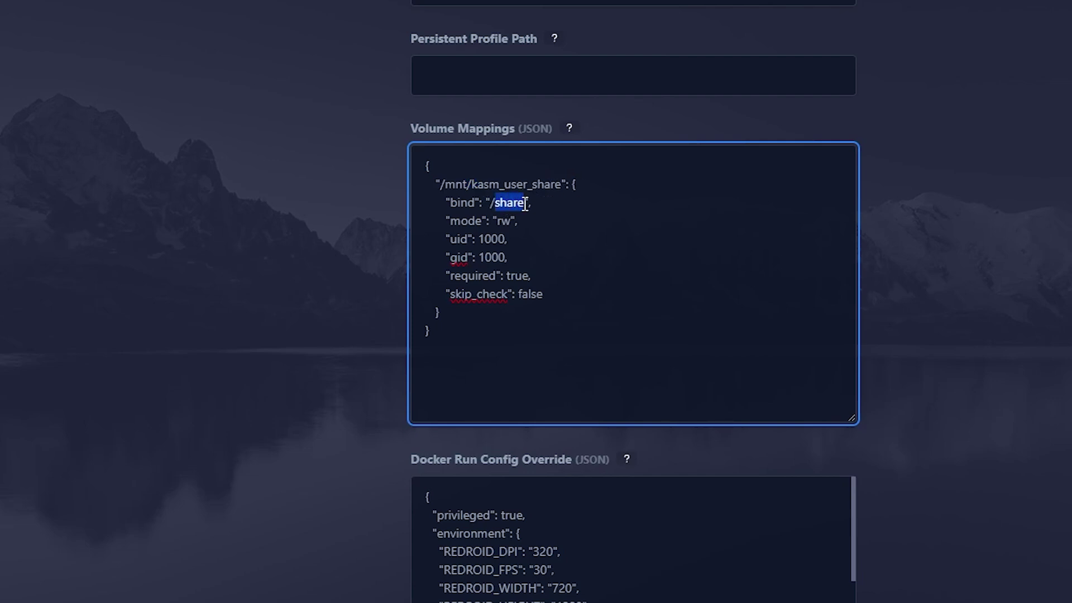
{"action": "left_click", "coordinate": [644, 257]}
{"action": "scroll", "coordinate": [644, 257], "scroll_direction": "down", "scroll_amount": 4}
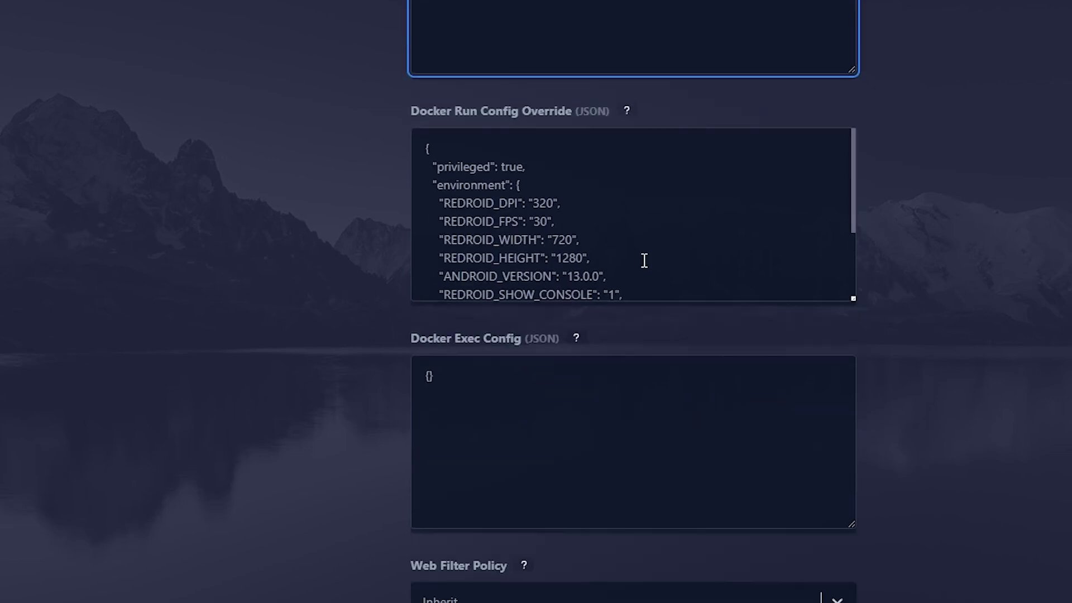
{"action": "scroll", "coordinate": [644, 260], "scroll_direction": "down", "scroll_amount": 3}
{"action": "scroll", "coordinate": [522, 190], "scroll_direction": "up", "scroll_amount": 1}
{"action": "left_click_drag", "start_coordinate": [527, 213], "coordinate": [406, 222]}
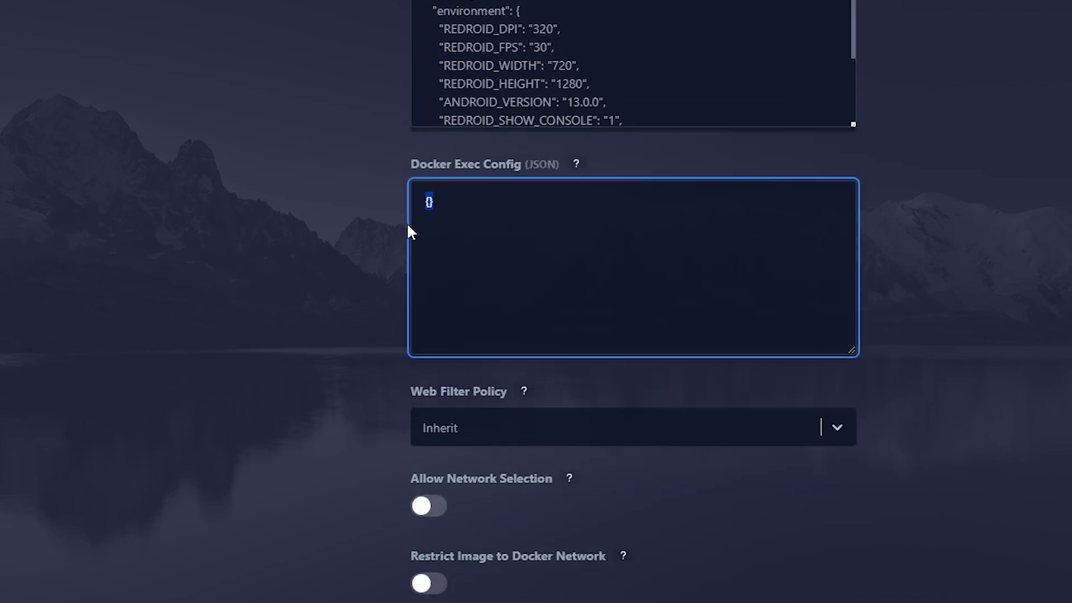
{"action": "scroll", "coordinate": [493, 266], "scroll_direction": "down", "scroll_amount": 1}
- Paste a first-launch Docker Exec Config that installs /share/SubwaySurfers.apk via adb
{"action": "key", "text": "ctrl+a"}
{"action": "type", "text": "{   \"first_launch\": {     \"cmd\": \"bash -c 'while ! docker images | grep -q redroid; do echo \\\"Waiting for ReDroid image to be pulled...\\\"; sleep 5; done && echo \\\"ReDroid image pulled!\\\" && sleep 5 && adb -s localhost:5555 wait-for-device && adb -s localhost:5555 install /share/SubwaySurfers.apk'\"   } }"}
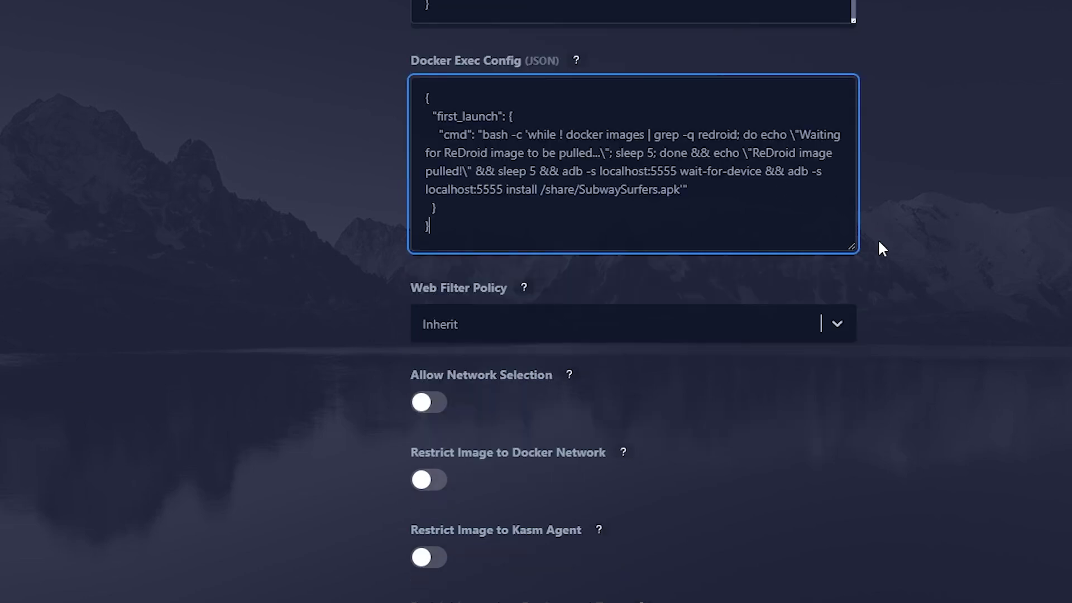
{"action": "left_click_drag", "start_coordinate": [850, 247], "coordinate": [850, 322]}
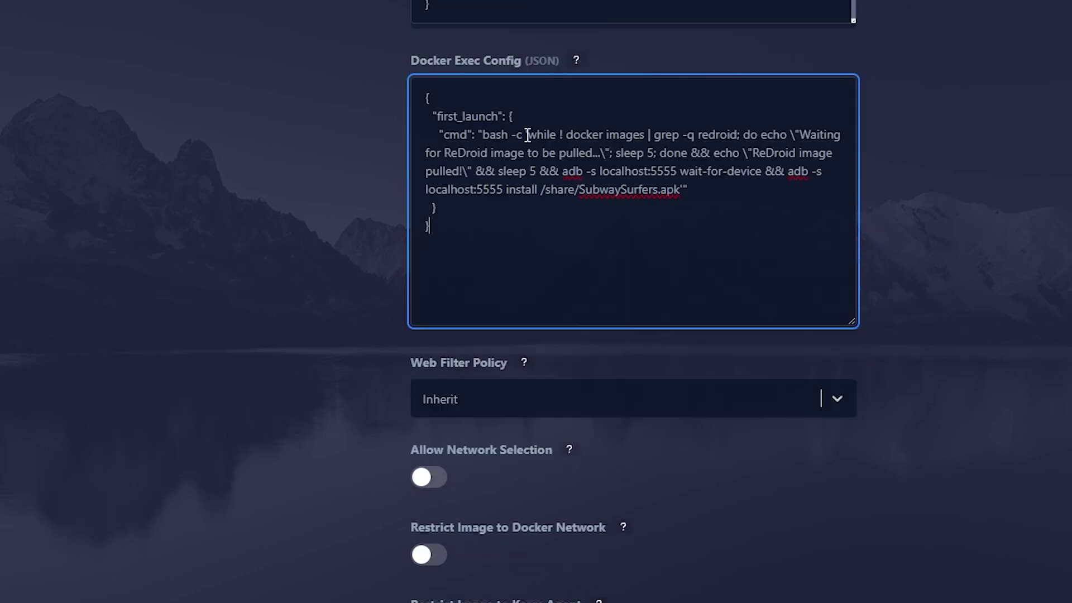
- Review the image-wait, device-wait and adb install commands, then save the workspace
{"action": "left_click_drag", "start_coordinate": [526, 134], "coordinate": [689, 153]}
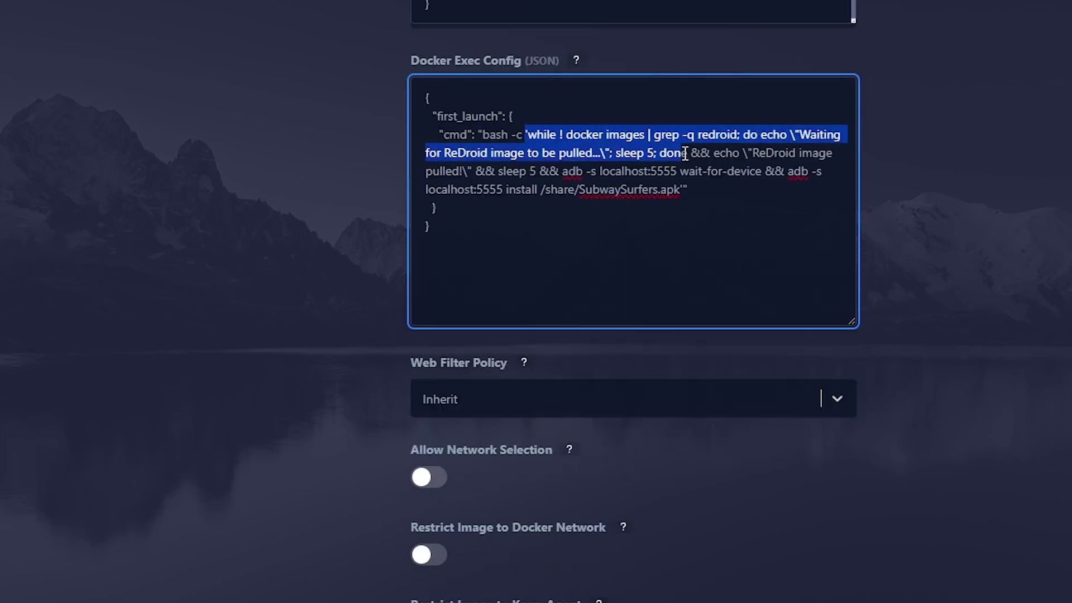
{"action": "left_click_drag", "start_coordinate": [562, 172], "coordinate": [761, 171]}
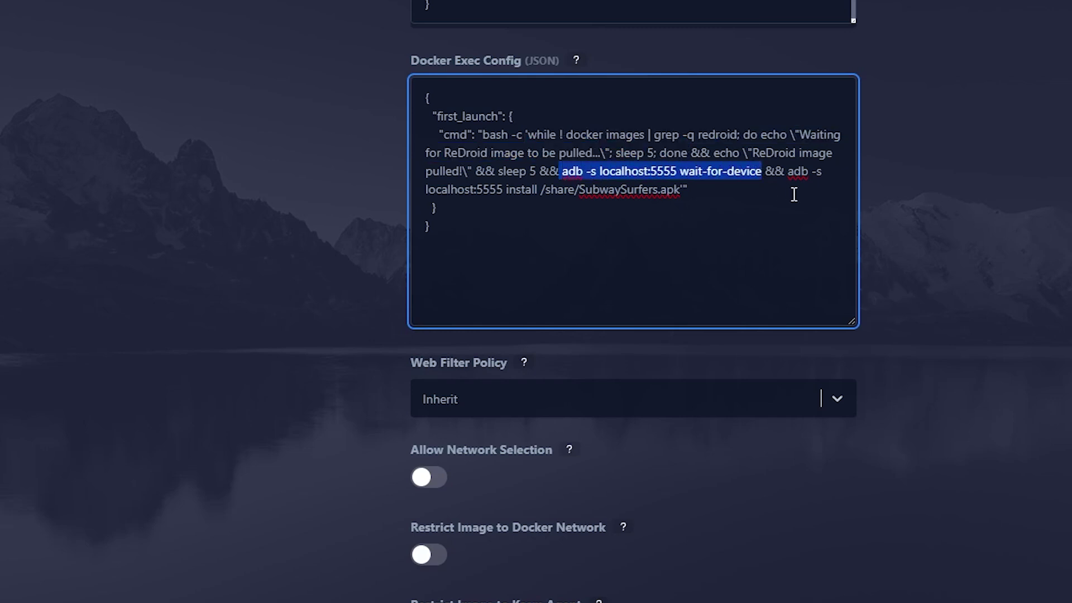
{"action": "left_click_drag", "start_coordinate": [789, 173], "coordinate": [694, 189]}
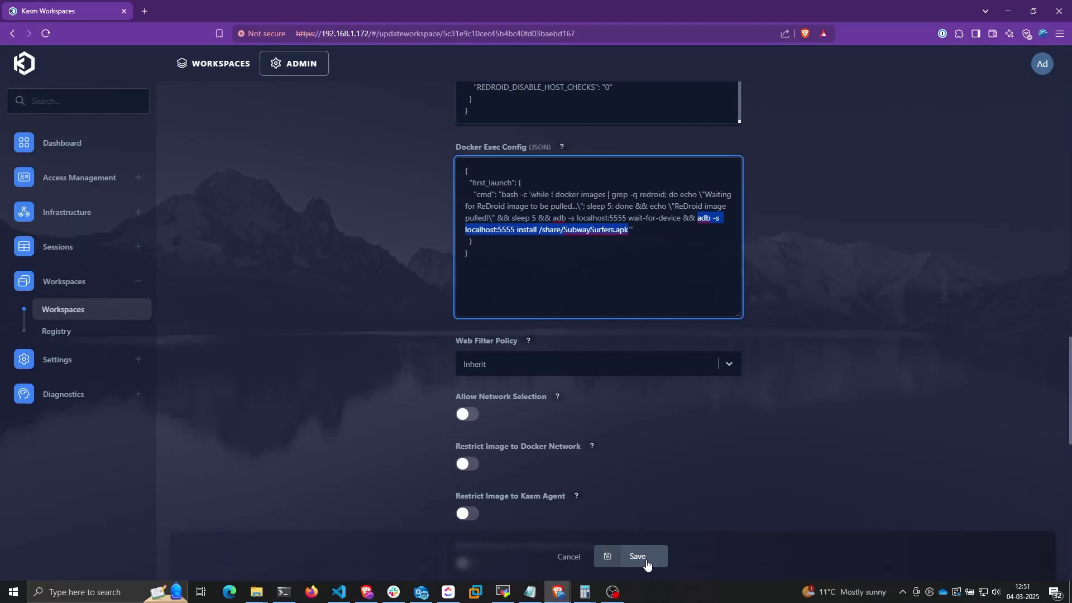
{"action": "left_click", "coordinate": [646, 558]}
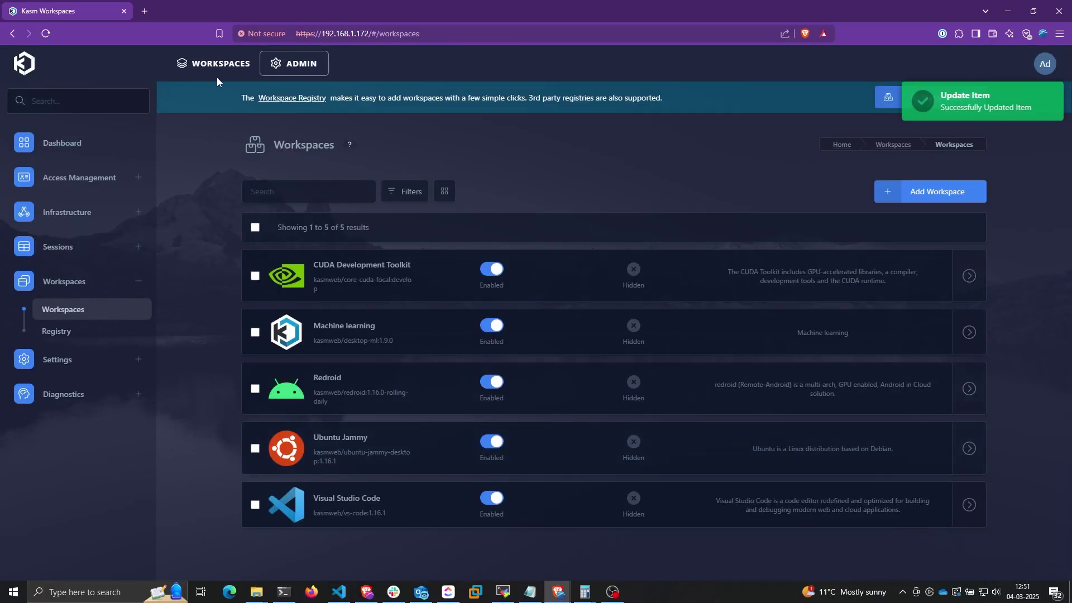
- Launch a new Redroid session and open the preinstalled Subway Surfers game
{"action": "left_click", "coordinate": [216, 68]}
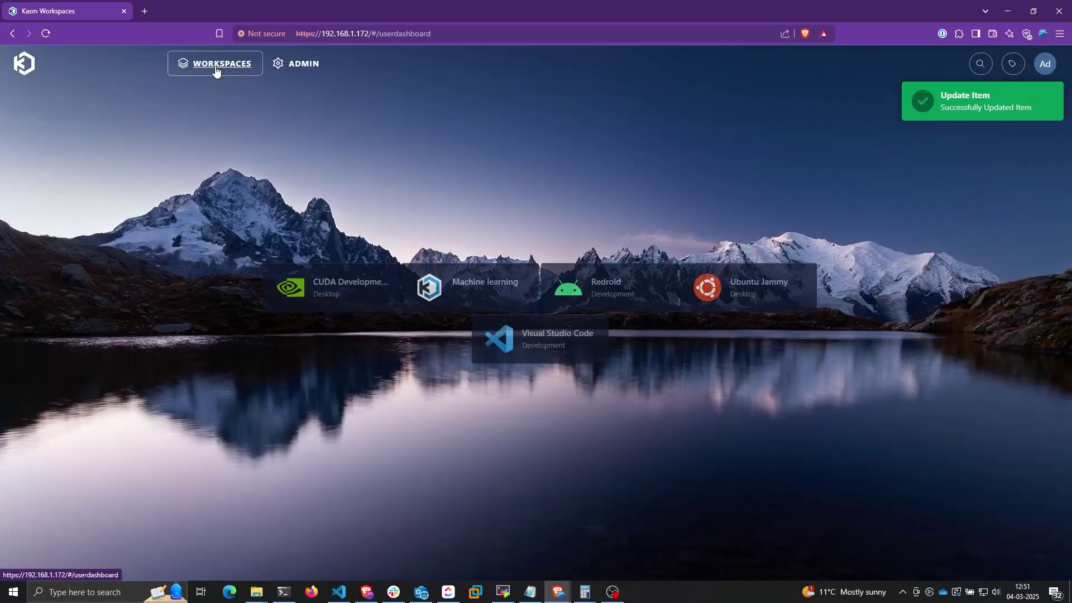
{"action": "left_click", "coordinate": [600, 284]}
{"action": "left_click", "coordinate": [591, 375]}
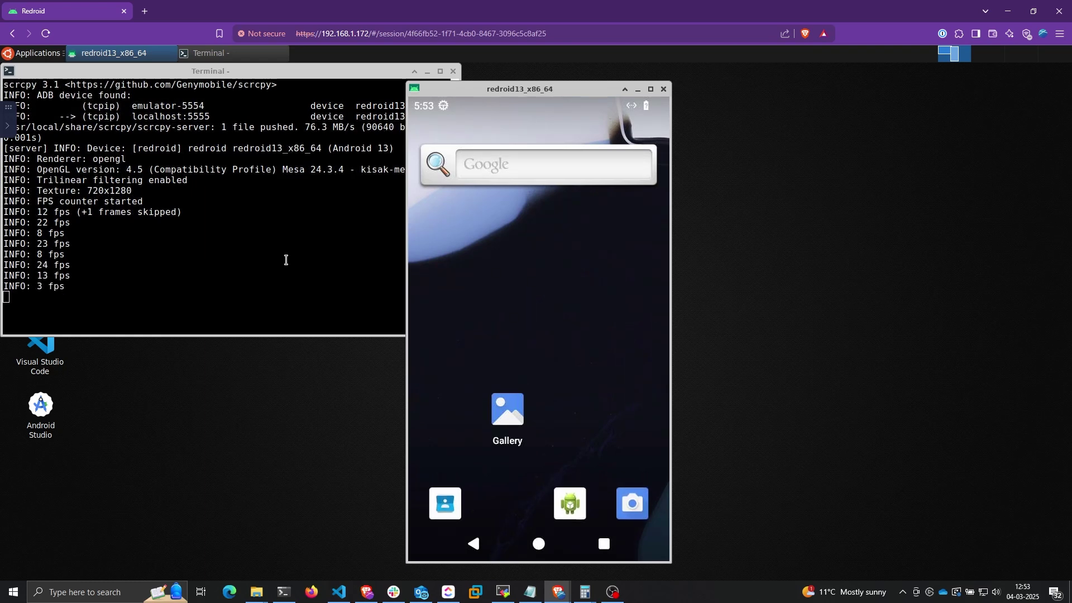
{"action": "scroll", "coordinate": [607, 242], "scroll_direction": "down", "scroll_amount": 2}
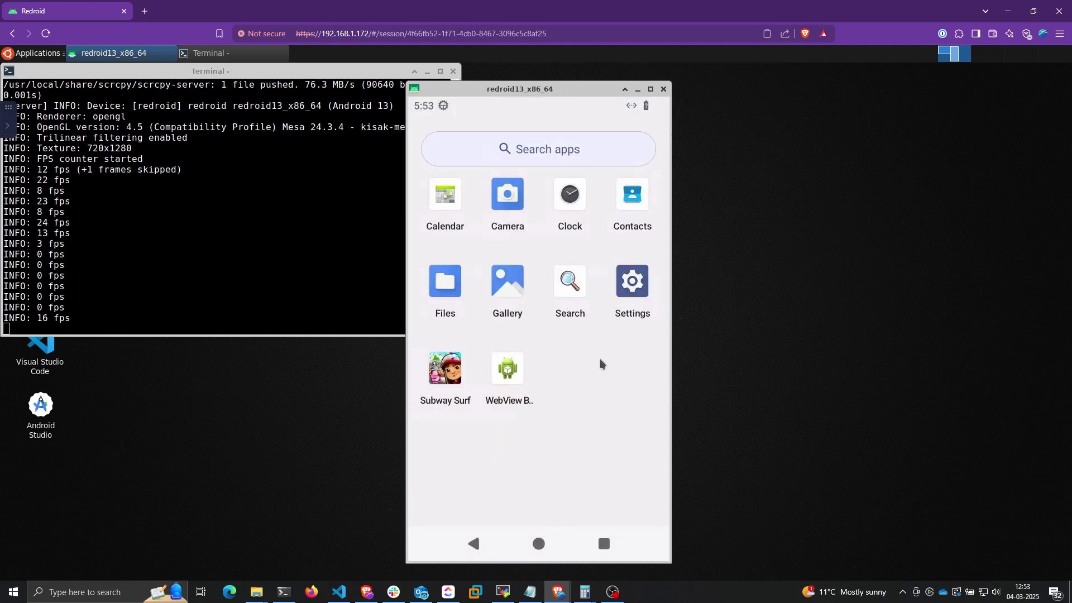
{"action": "left_click", "coordinate": [428, 368]}
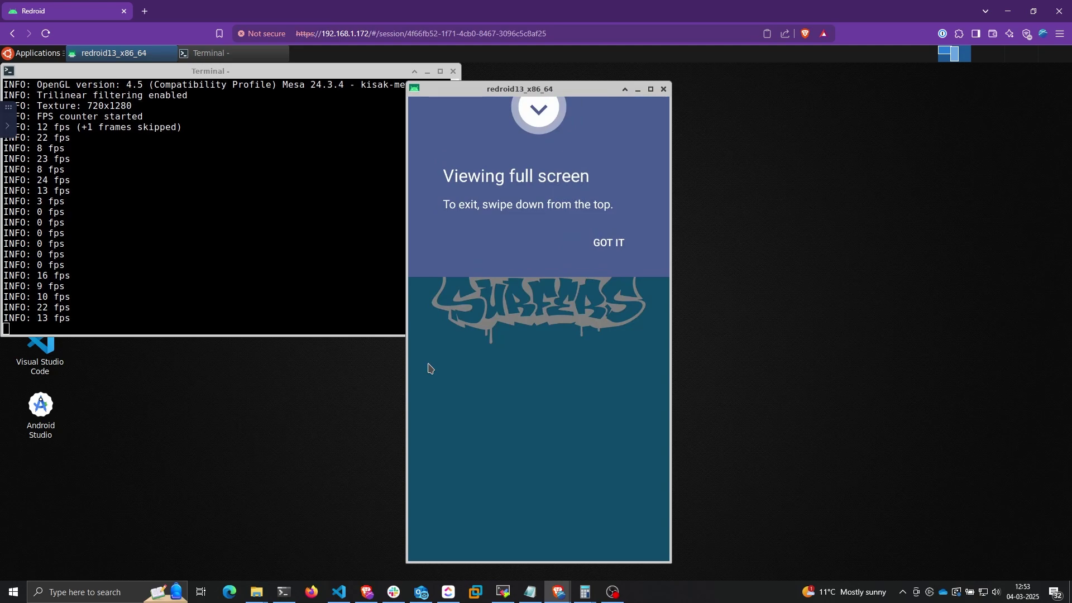
{"action": "left_click", "coordinate": [598, 243]}
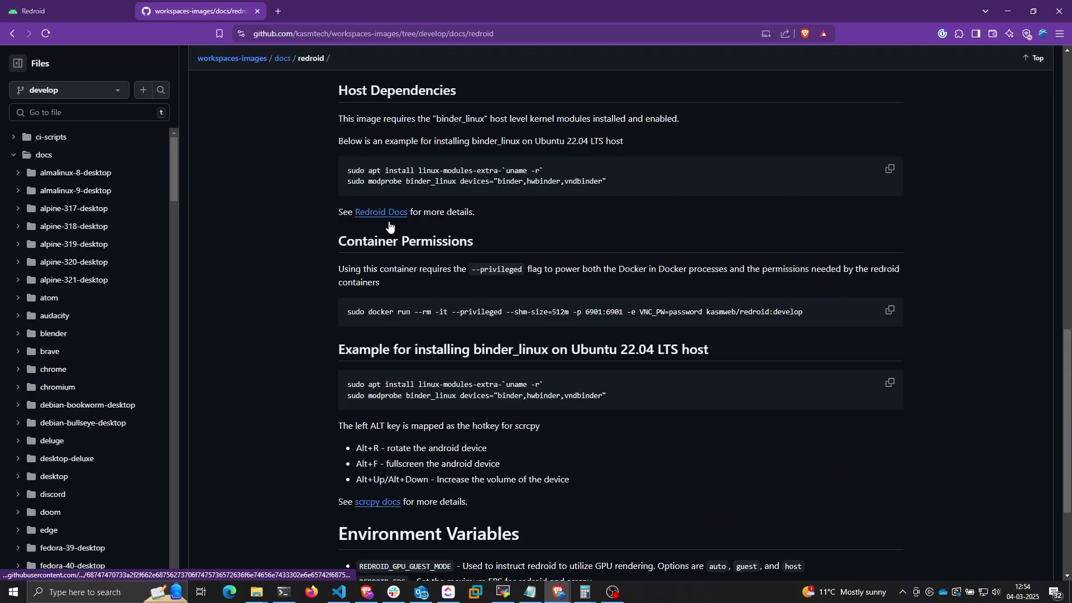
{"action": "scroll", "coordinate": [421, 398], "scroll_direction": "down", "scroll_amount": 2}
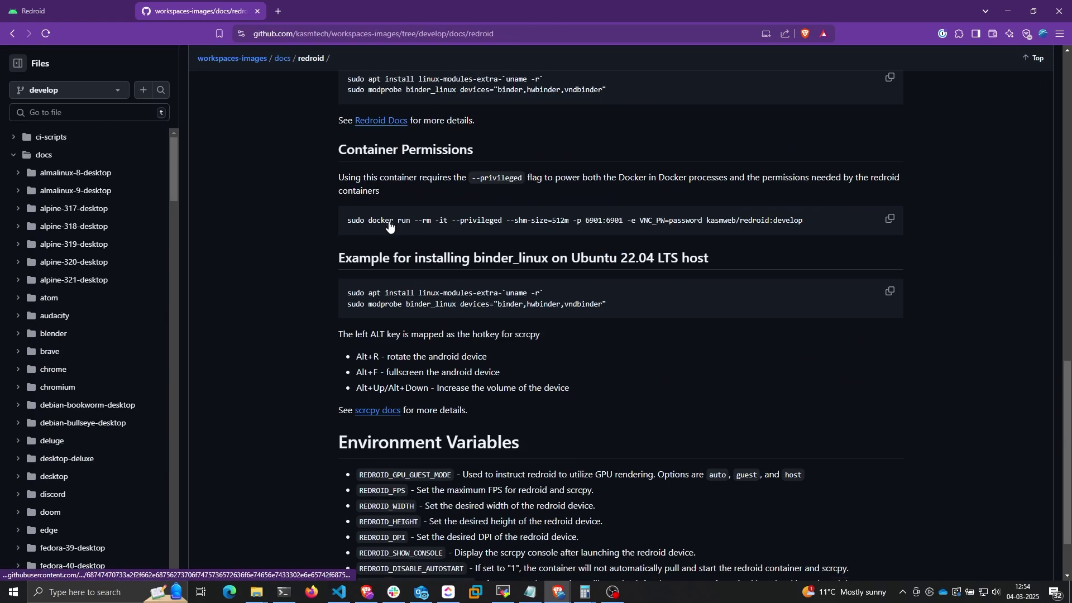
{"action": "scroll", "coordinate": [422, 398], "scroll_direction": "down", "scroll_amount": 1}
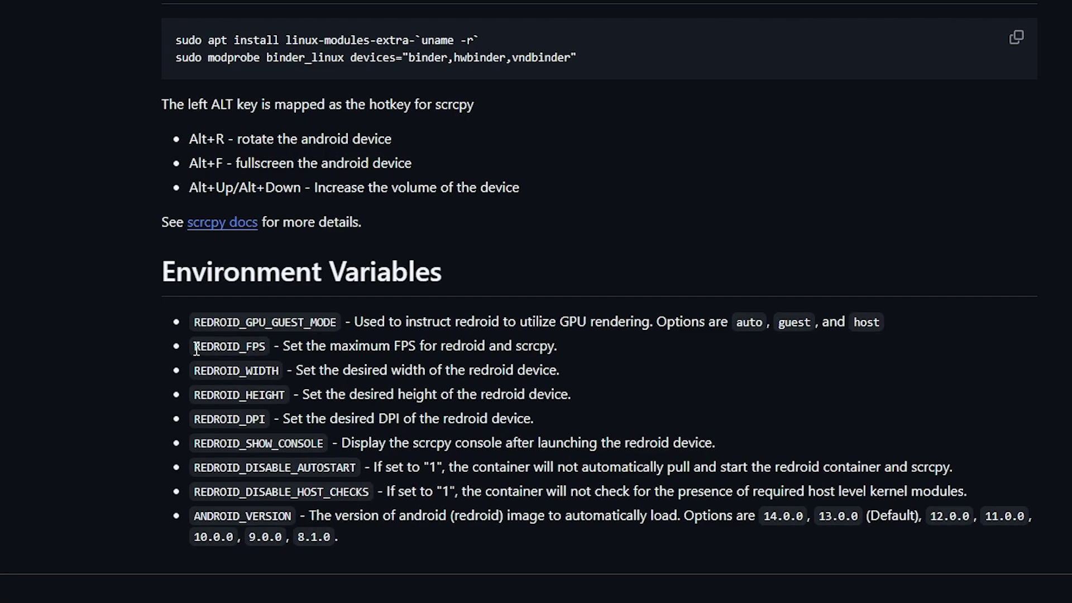
- Review REDROID_FPS, REDROID_WIDTH, REDROID_HEIGHT and ANDROID_VERSION in the redroid README
{"action": "left_click_drag", "start_coordinate": [360, 411], "coordinate": [406, 413]}
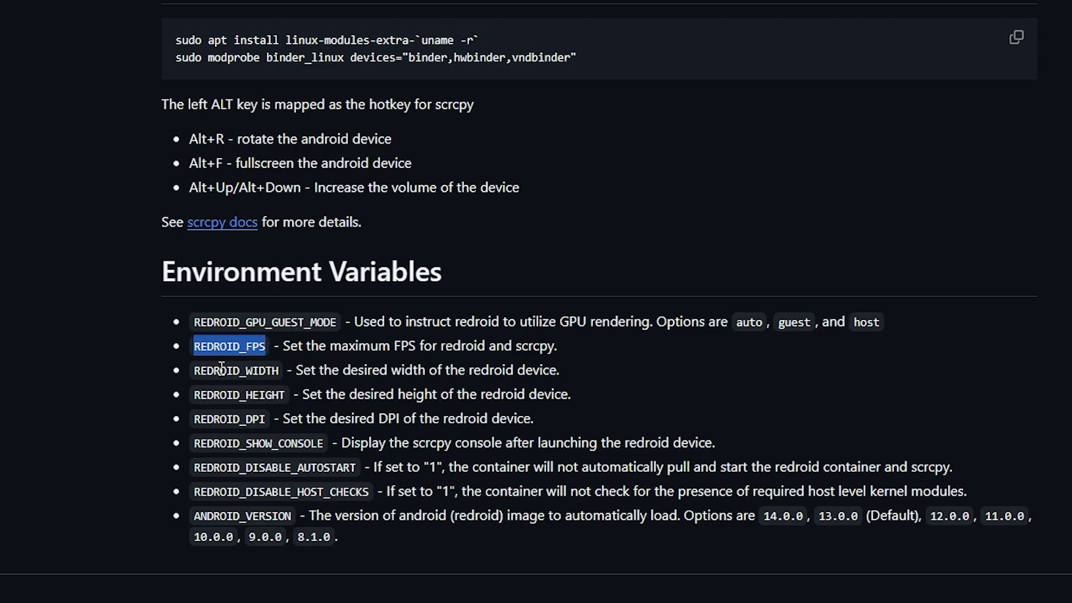
{"action": "left_click_drag", "start_coordinate": [196, 370], "coordinate": [267, 374]}
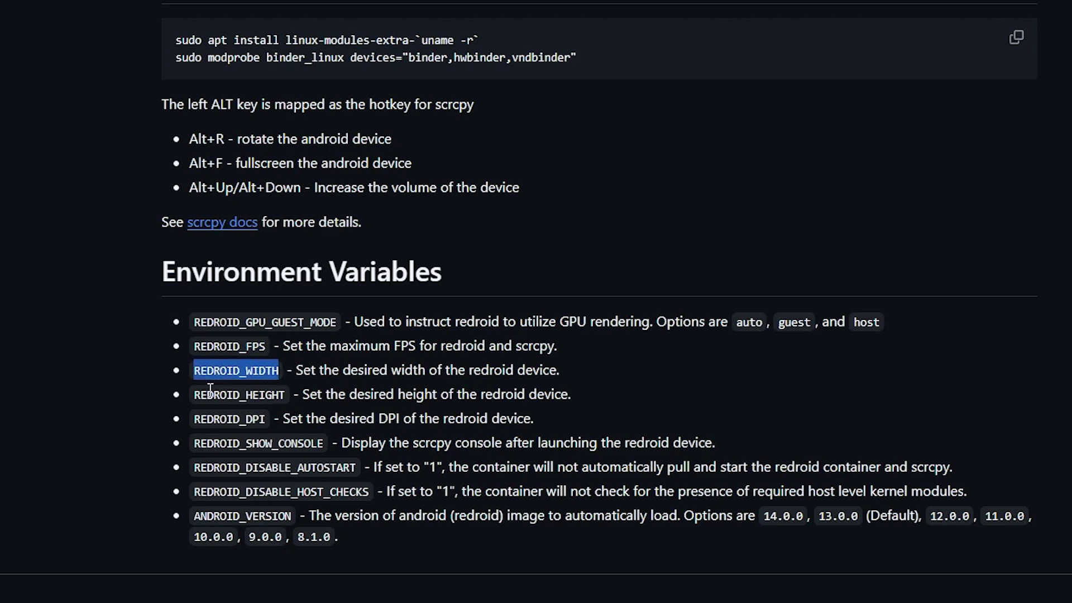
{"action": "left_click_drag", "start_coordinate": [196, 393], "coordinate": [286, 394]}
{"action": "left_click_drag", "start_coordinate": [195, 516], "coordinate": [293, 520]}
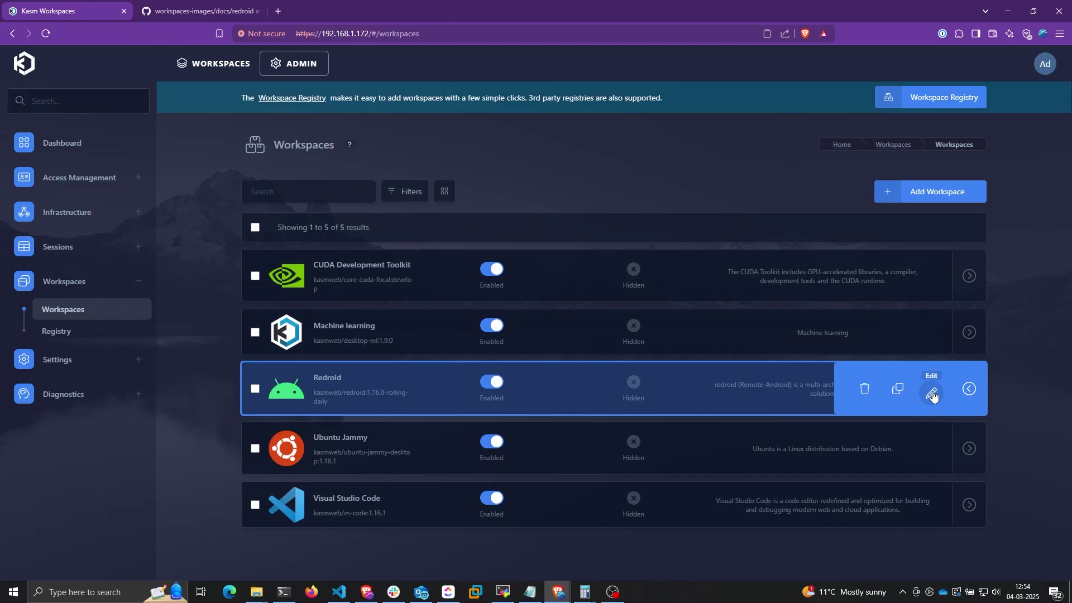
{"action": "left_click", "coordinate": [864, 387]}
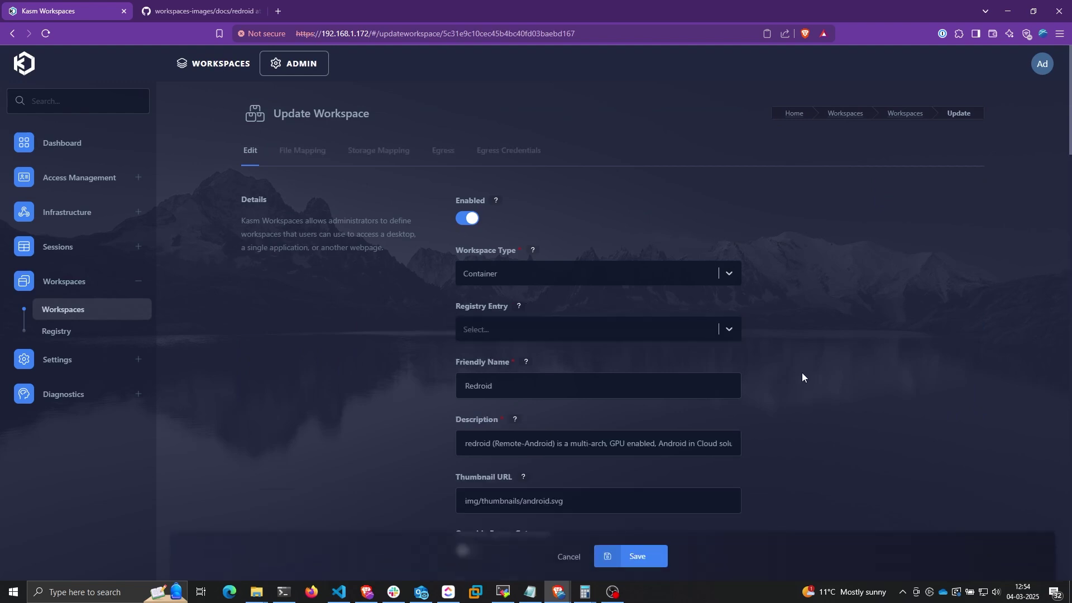
{"action": "scroll", "coordinate": [801, 376], "scroll_direction": "down", "scroll_amount": 10}
{"action": "scroll", "coordinate": [802, 377], "scroll_direction": "down", "scroll_amount": 10}
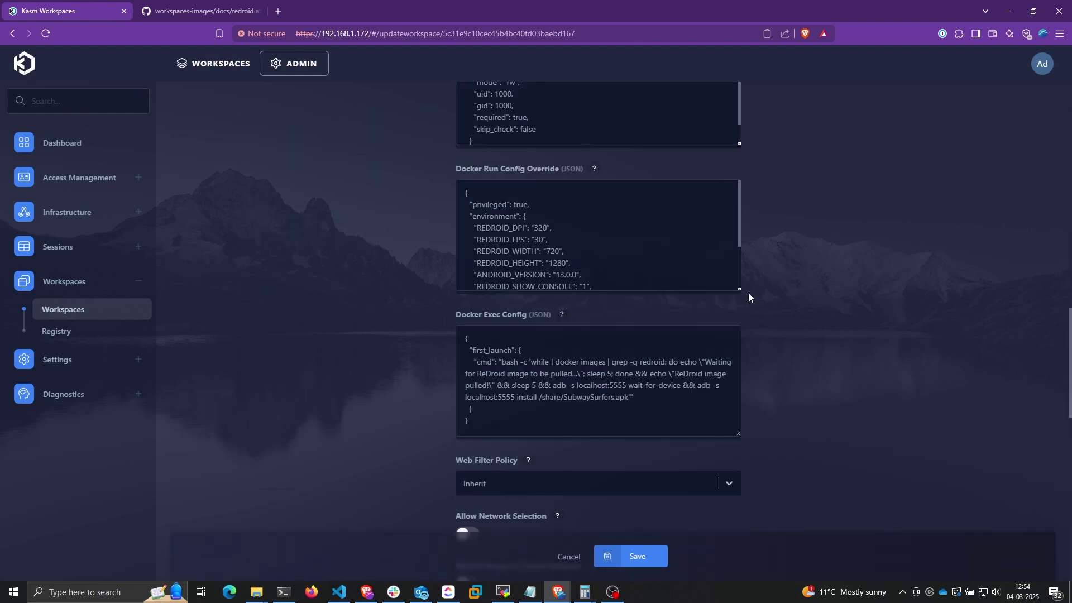
- Change ANDROID_VERSION to 14.0.0, relaunch Redroid and confirm Android version 14
{"action": "left_click_drag", "start_coordinate": [741, 289], "coordinate": [737, 367]}
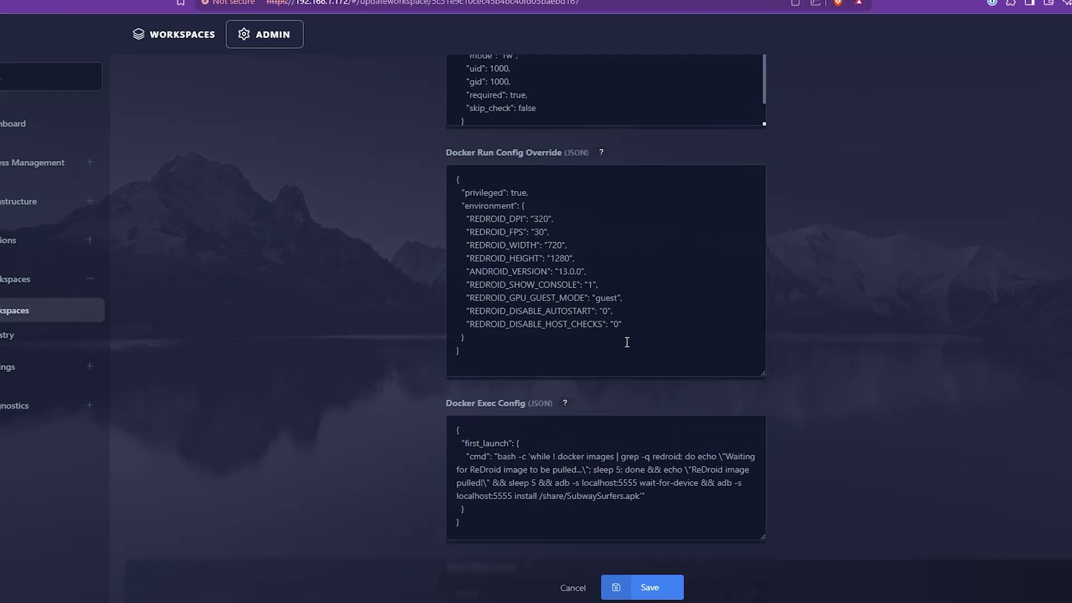
{"action": "left_click_drag", "start_coordinate": [574, 251], "coordinate": [582, 251]}
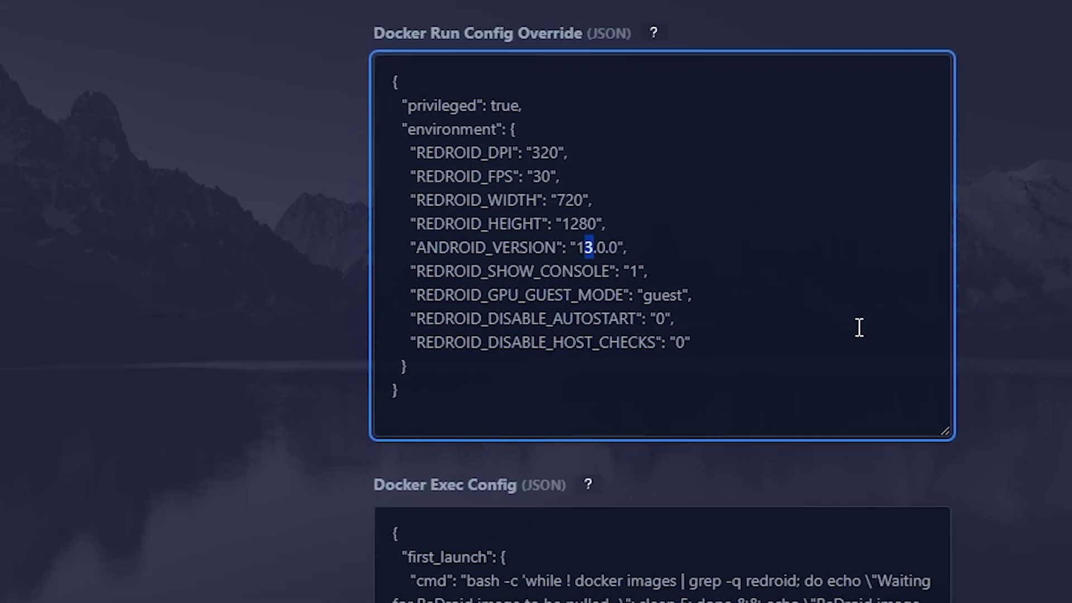
{"action": "type", "text": "4"}
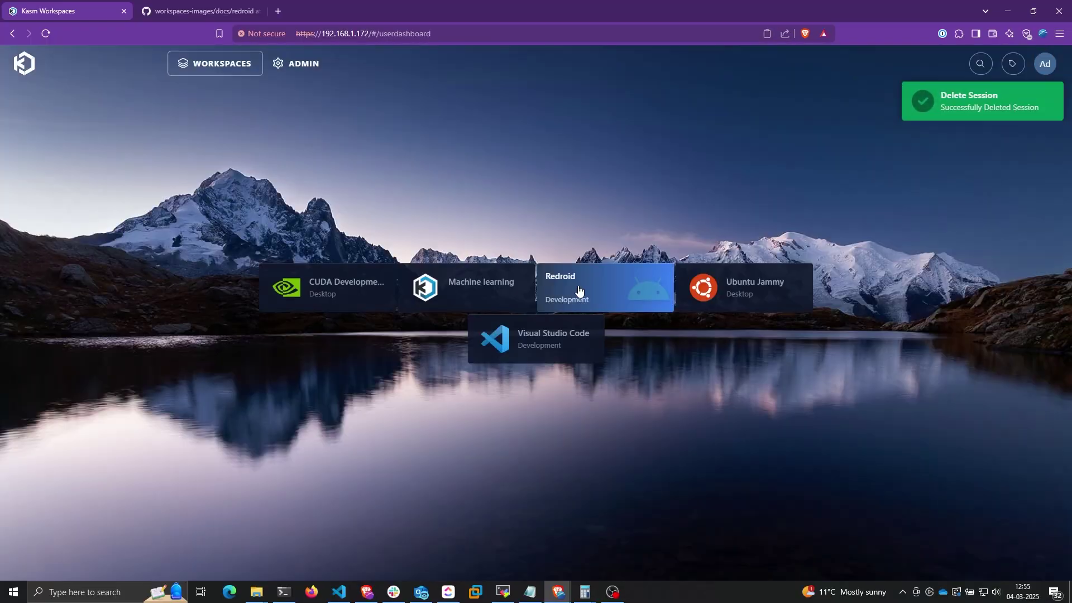
{"action": "left_click", "coordinate": [579, 291]}
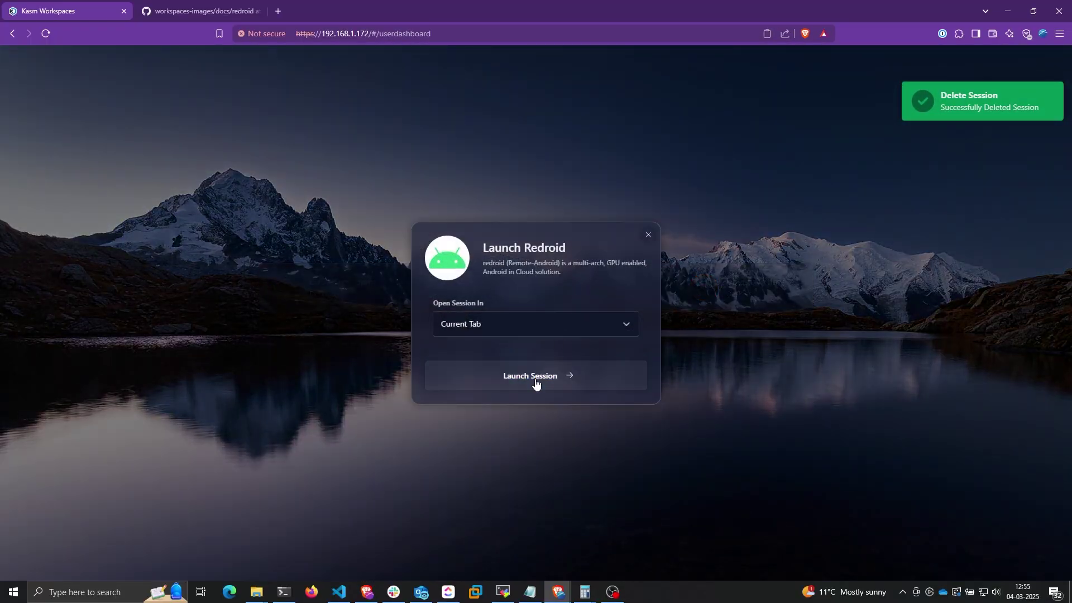
{"action": "left_click", "coordinate": [533, 378]}
{"action": "left_click_drag", "start_coordinate": [552, 405], "coordinate": [595, 283]}
{"action": "left_click_drag", "start_coordinate": [572, 406], "coordinate": [589, 307]}
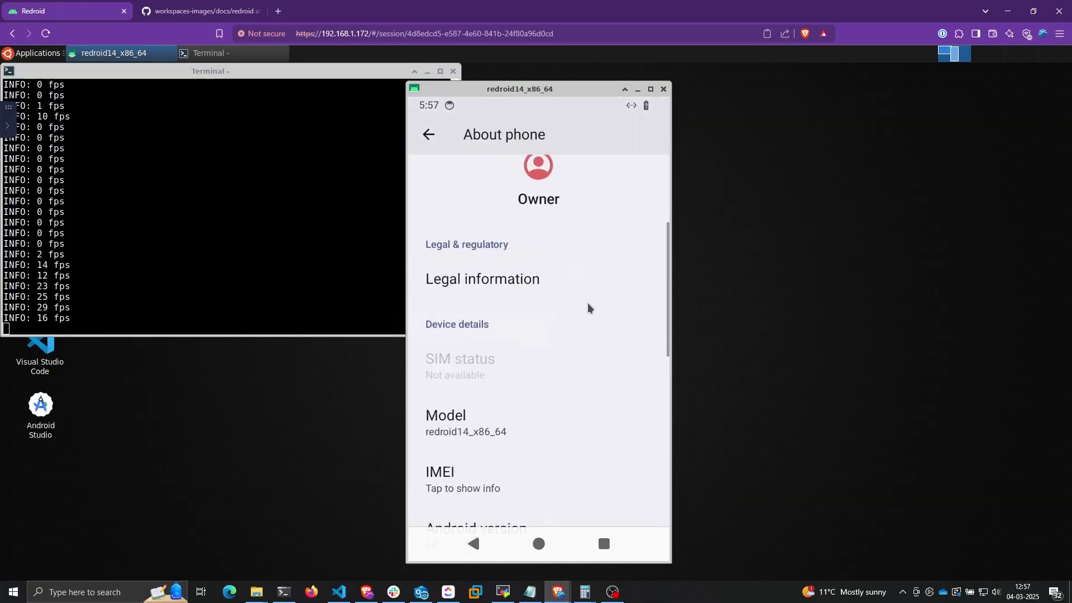
{"action": "left_click_drag", "start_coordinate": [590, 375], "coordinate": [595, 277]}
{"action": "left_click", "coordinate": [494, 401]}
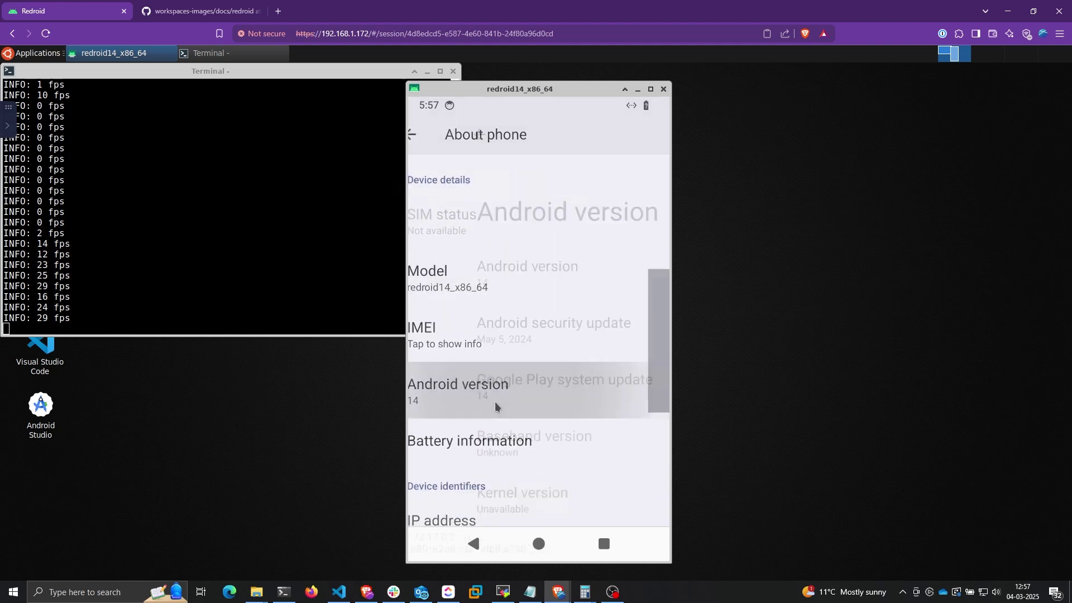